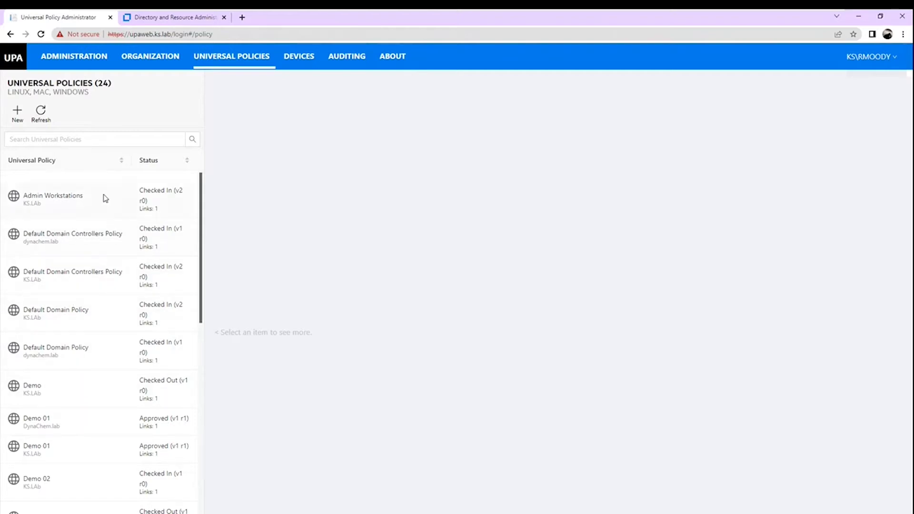
Step: Open the Admin Workstations policy and display the security settings in its Windows Group Policy
{"action": "scroll", "coordinate": [98, 339], "scroll_direction": "down", "scroll_amount": 1}
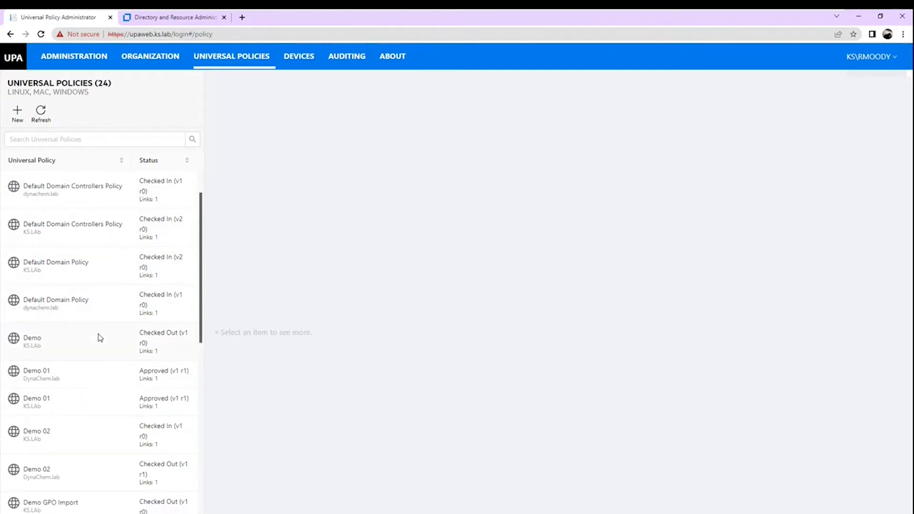
{"action": "scroll", "coordinate": [99, 338], "scroll_direction": "down", "scroll_amount": 3}
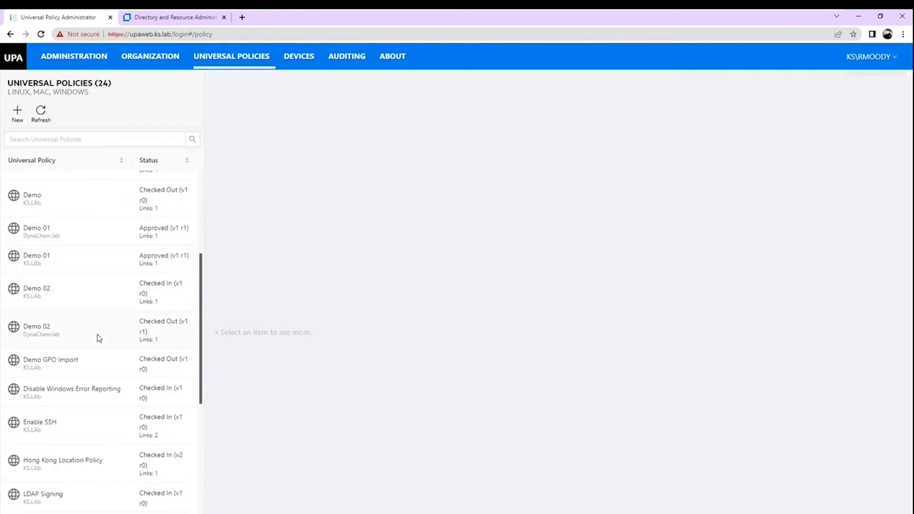
{"action": "scroll", "coordinate": [98, 338], "scroll_direction": "up", "scroll_amount": 4}
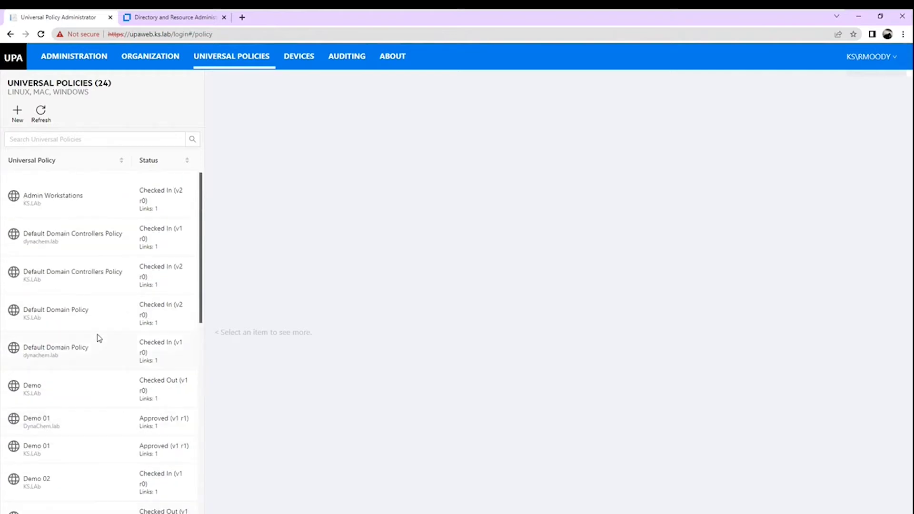
{"action": "left_click", "coordinate": [89, 196]}
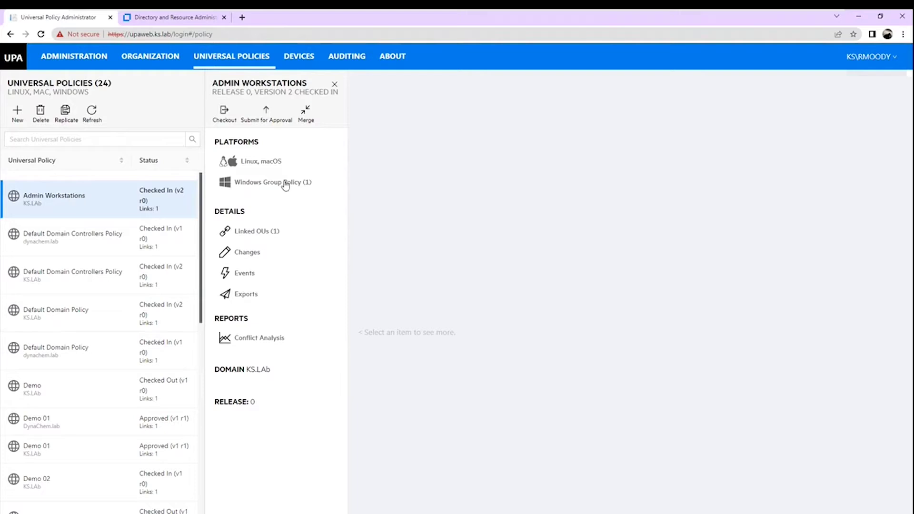
{"action": "left_click", "coordinate": [259, 184]}
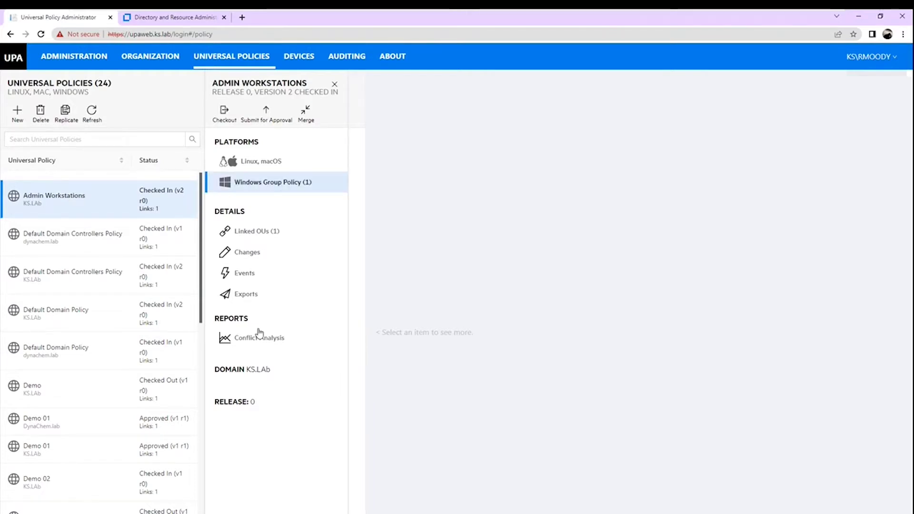
{"action": "left_click", "coordinate": [272, 188]}
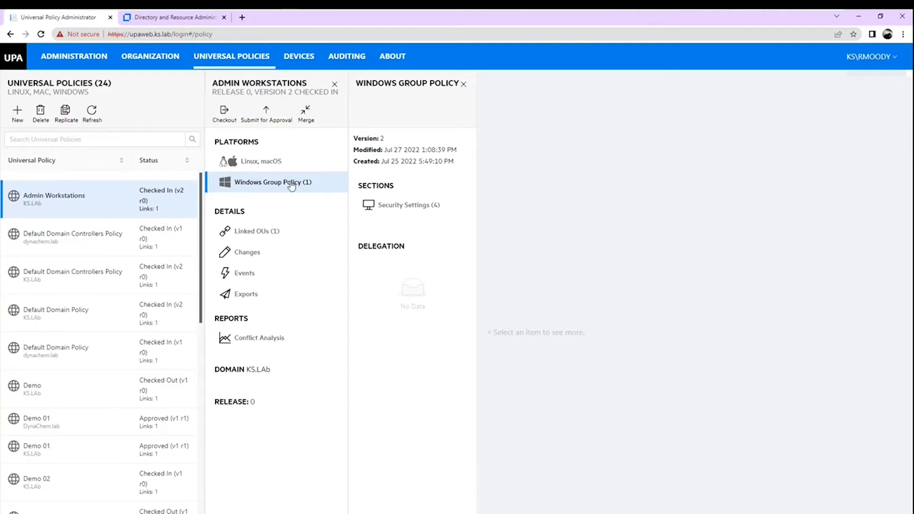
{"action": "left_click", "coordinate": [407, 205]}
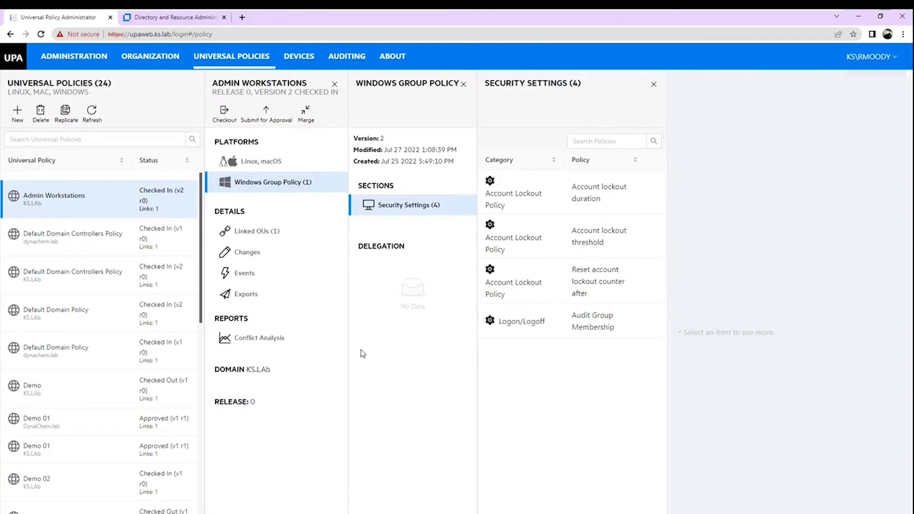
Step: Review the details of the three Account Lockout Policy settings and the Audit Group Membership setting
{"action": "left_click", "coordinate": [540, 197]}
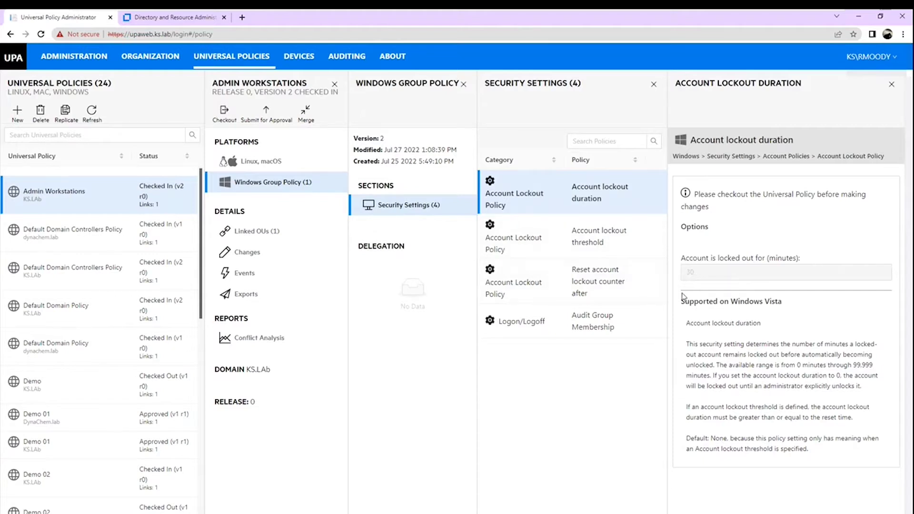
{"action": "left_click", "coordinate": [501, 232]}
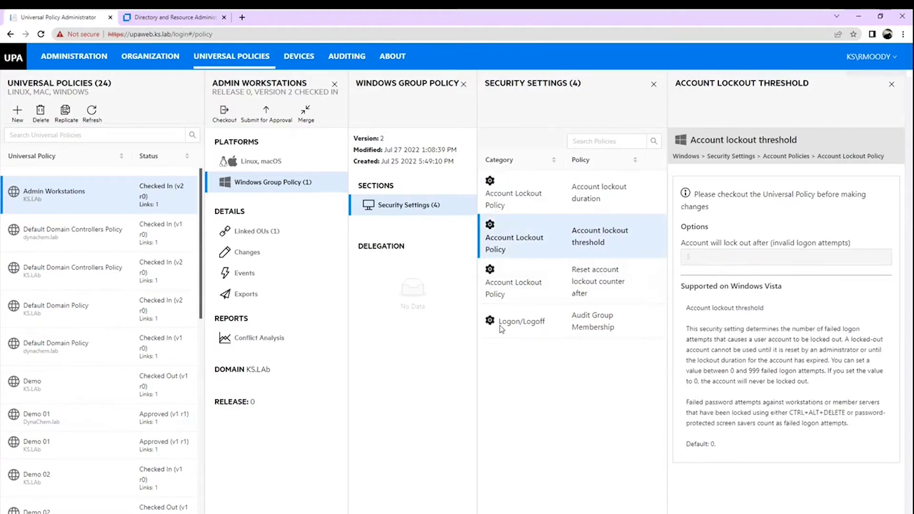
{"action": "left_click", "coordinate": [505, 288]}
{"action": "left_click", "coordinate": [538, 320]}
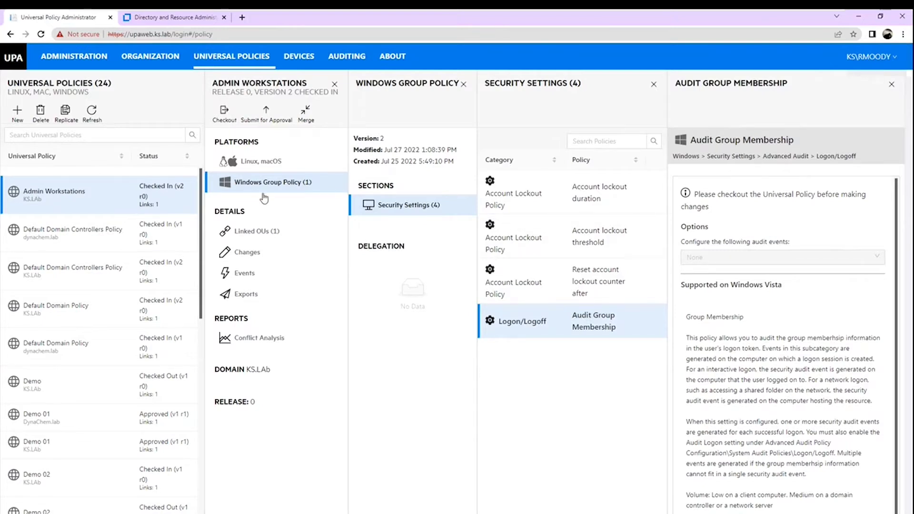
Step: View the OUs linked to Admin Workstations and compare the policy's last two versions
{"action": "left_click", "coordinate": [261, 235]}
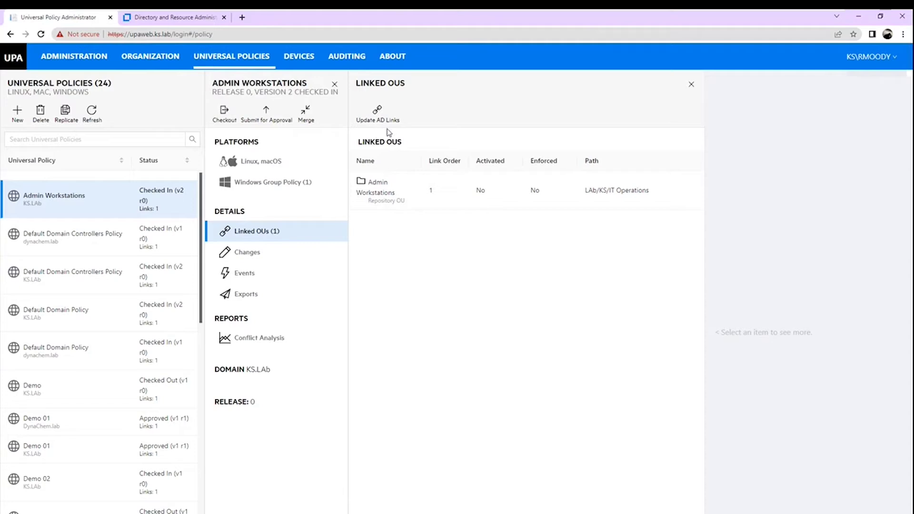
{"action": "left_click", "coordinate": [254, 257]}
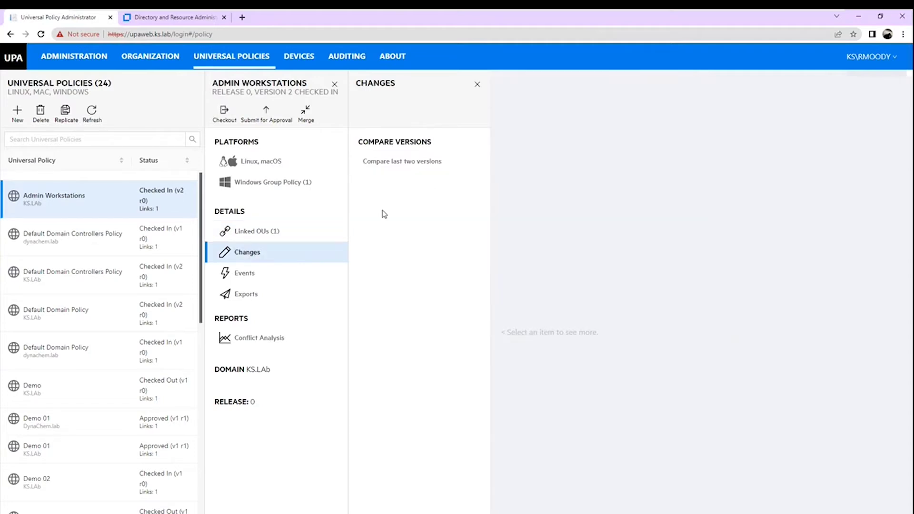
{"action": "left_click", "coordinate": [413, 162]}
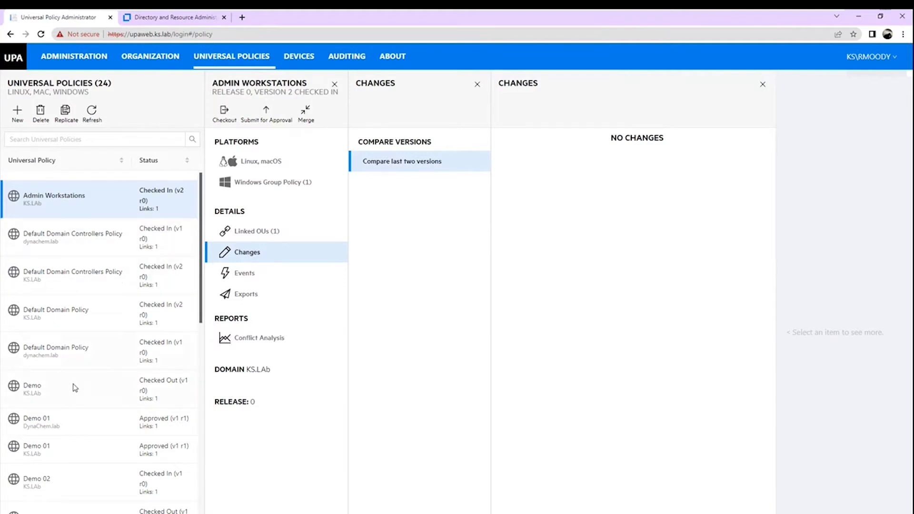
Step: Compare the last two versions of the Region GPO APAC policy, and view the change comparison options for Users GPO
{"action": "scroll", "coordinate": [74, 388], "scroll_direction": "down", "scroll_amount": 2}
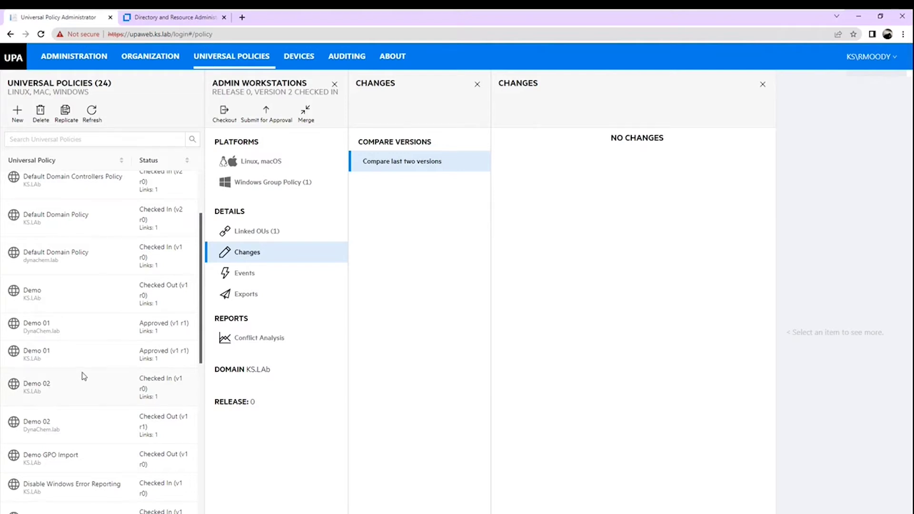
{"action": "scroll", "coordinate": [82, 385], "scroll_direction": "down", "scroll_amount": 8}
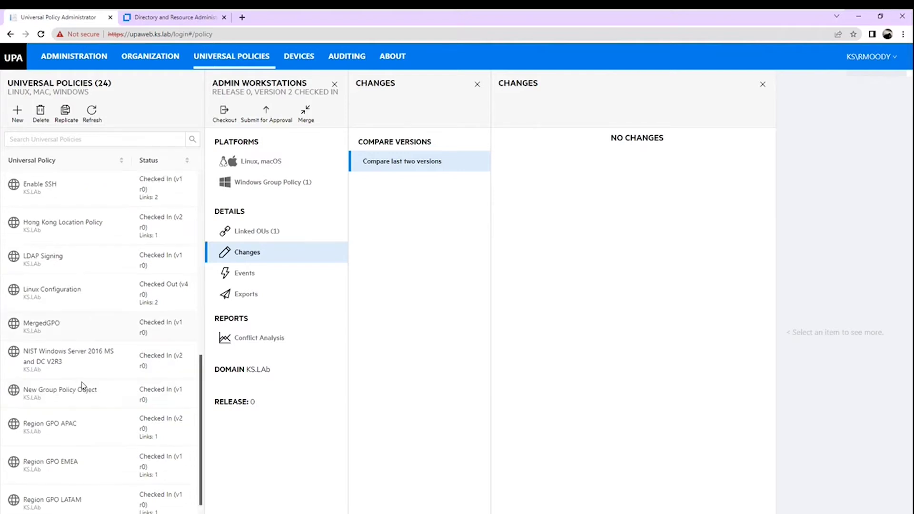
{"action": "left_click", "coordinate": [71, 431]}
{"action": "left_click", "coordinate": [245, 254]}
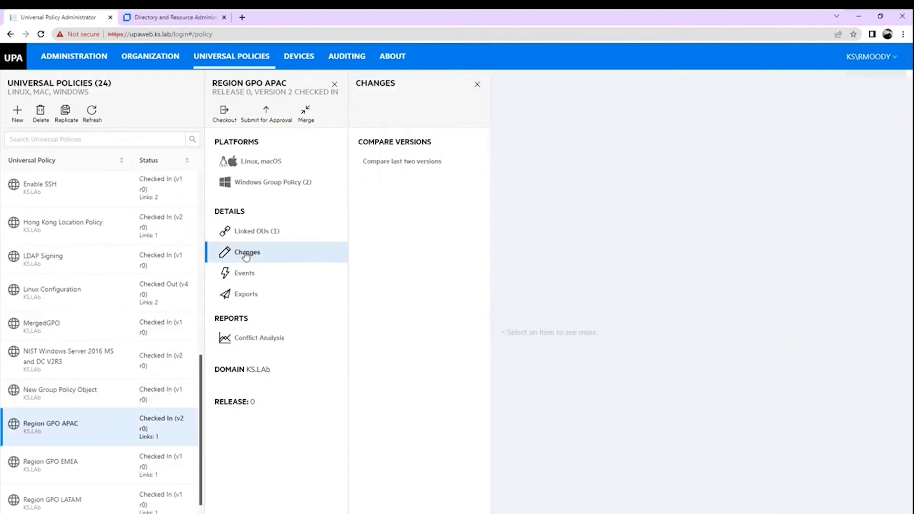
{"action": "left_click", "coordinate": [398, 163]}
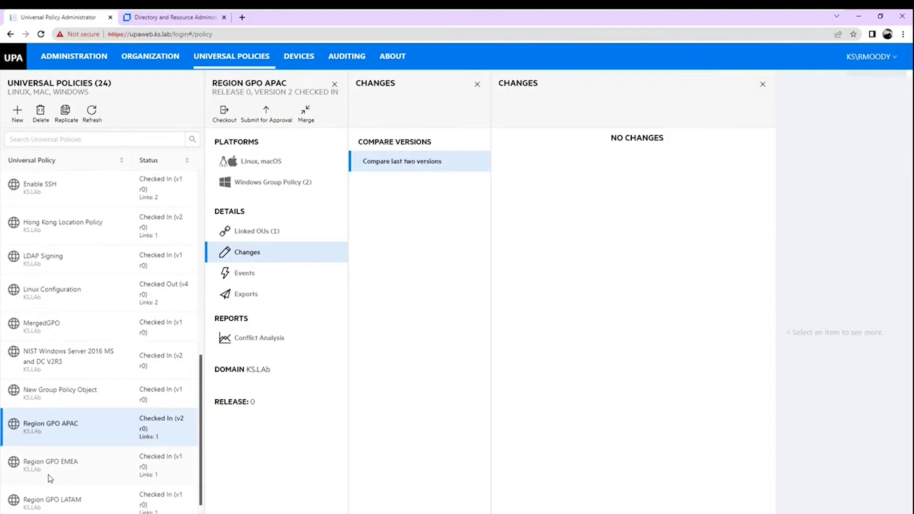
{"action": "scroll", "coordinate": [61, 472], "scroll_direction": "down", "scroll_amount": 1}
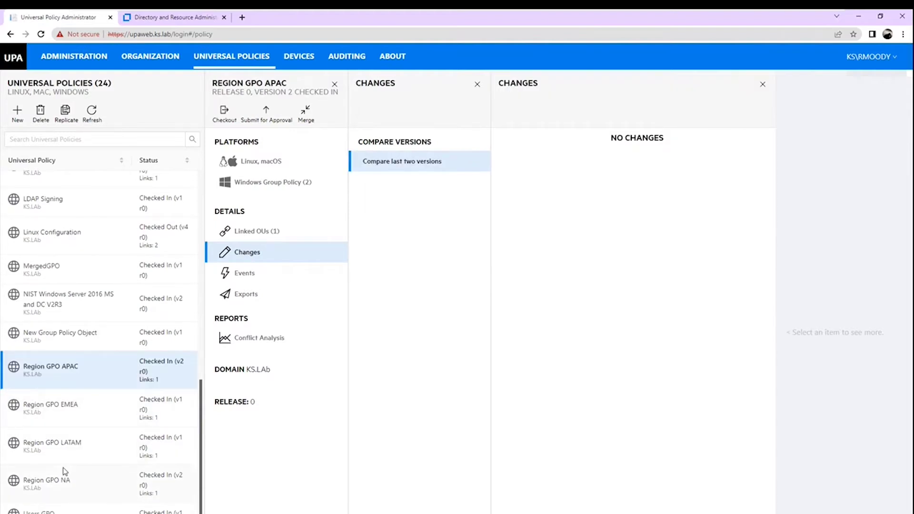
{"action": "left_click", "coordinate": [66, 511]}
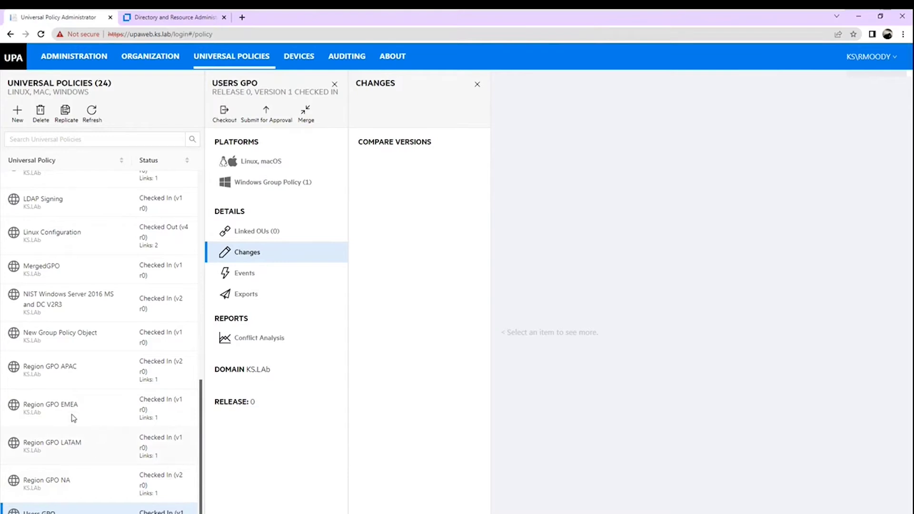
Step: Compare the Linux Configuration policy's last two versions, and compare it with its last approved and last checked-in versions
{"action": "scroll", "coordinate": [85, 274], "scroll_direction": "up", "scroll_amount": 2}
{"action": "left_click", "coordinate": [88, 323]}
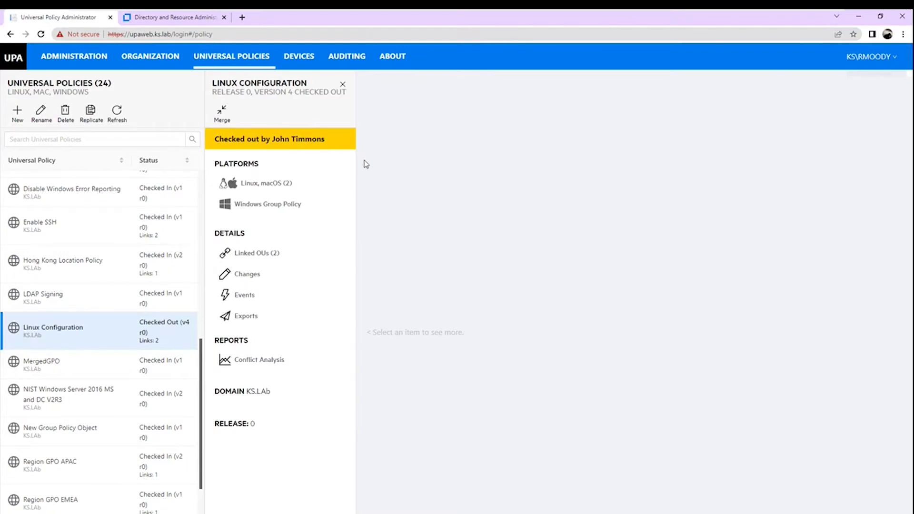
{"action": "left_click", "coordinate": [249, 278]}
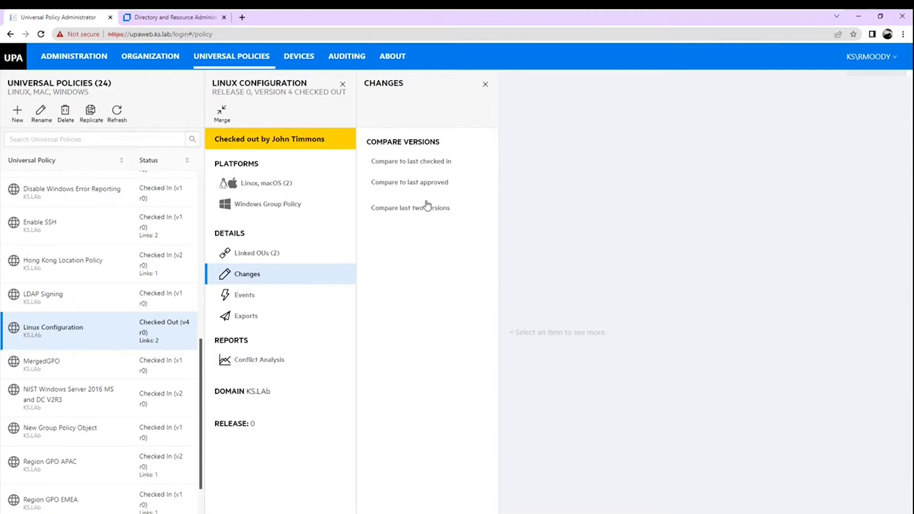
{"action": "left_click", "coordinate": [414, 212]}
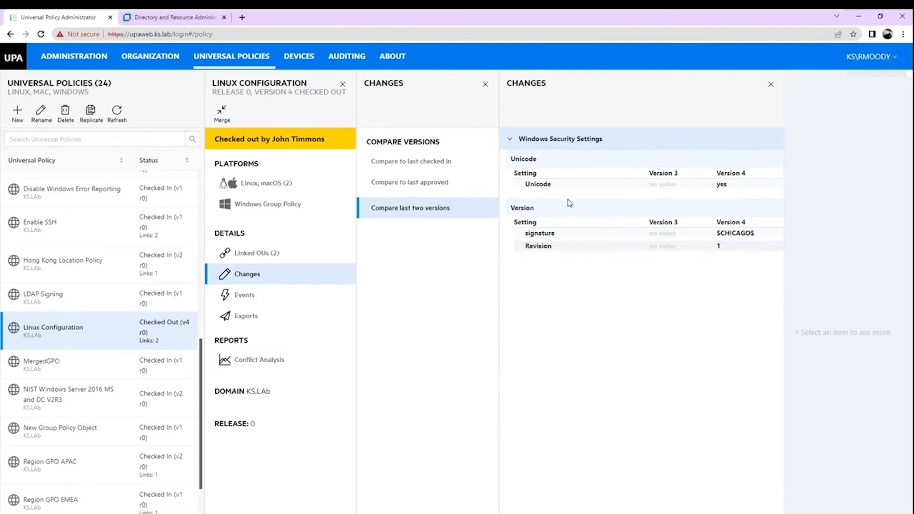
{"action": "left_click", "coordinate": [413, 182]}
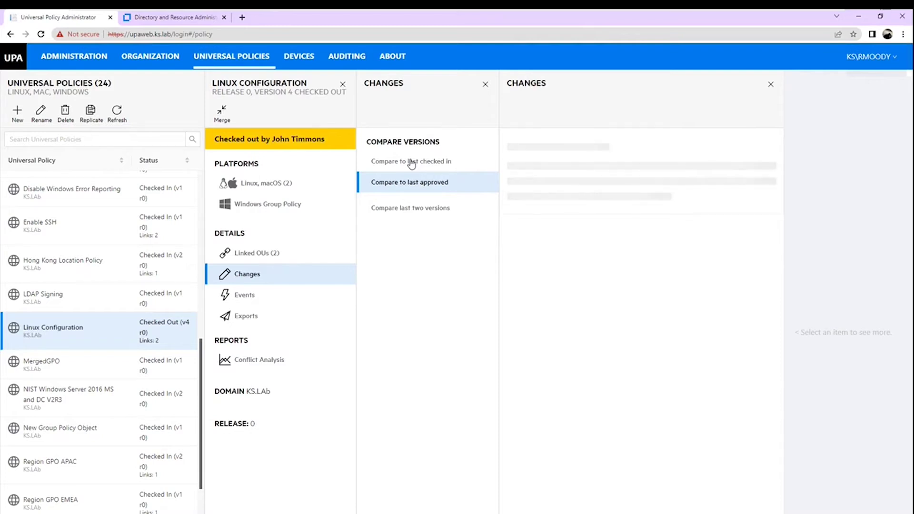
{"action": "left_click", "coordinate": [411, 163]}
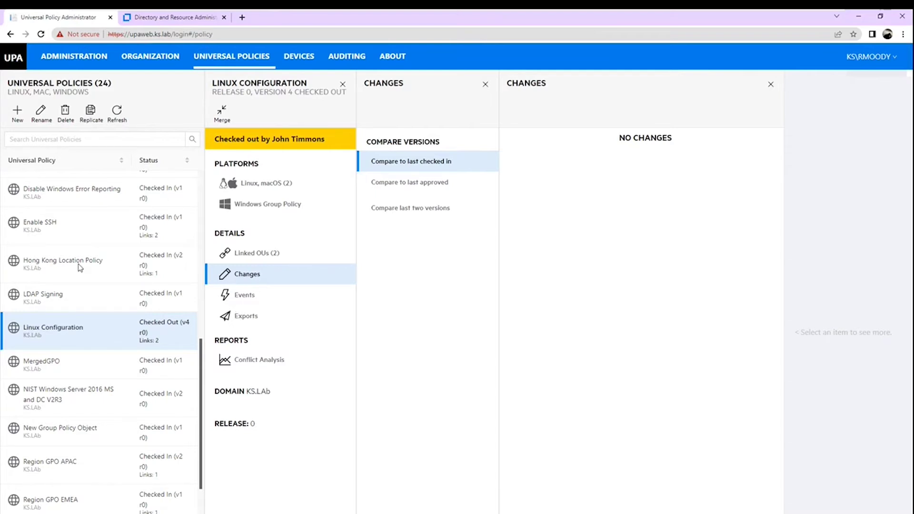
Step: Review the event log and export history of the Admin Workstations policy, and open its conflict analysis
{"action": "scroll", "coordinate": [77, 323], "scroll_direction": "up", "scroll_amount": 10}
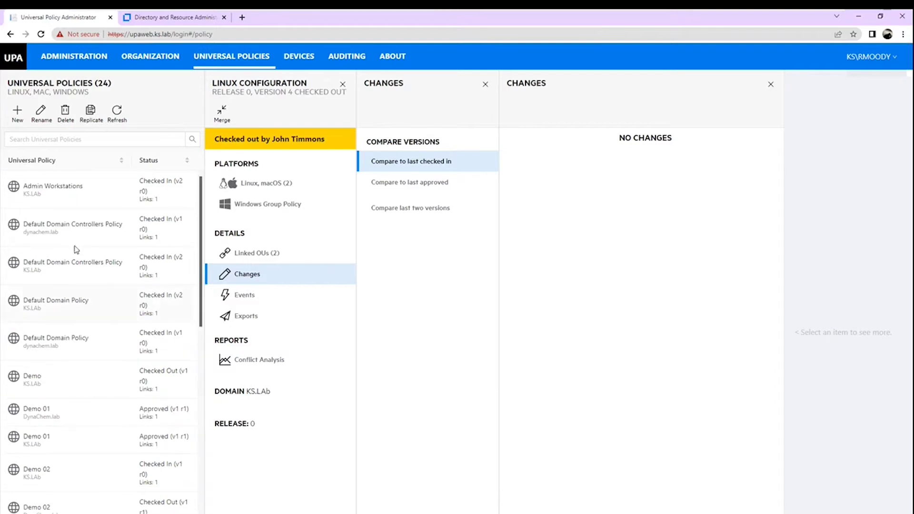
{"action": "left_click", "coordinate": [63, 183]}
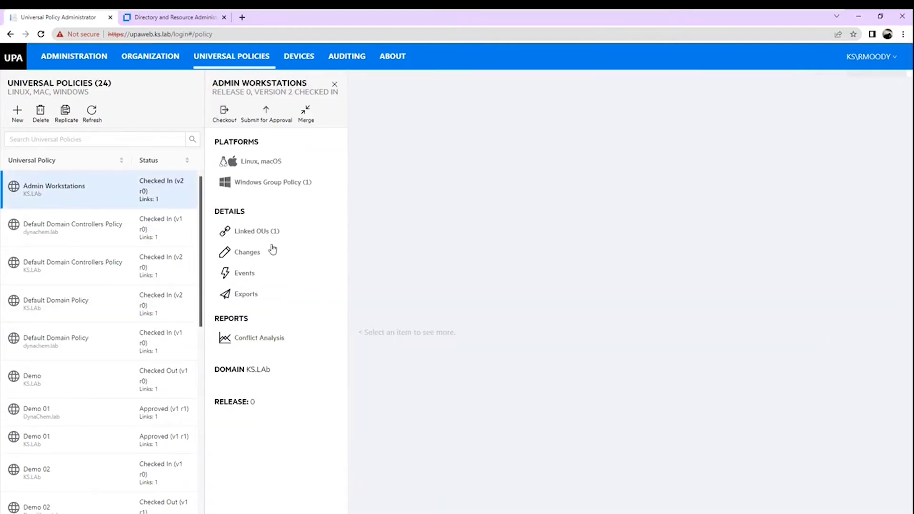
{"action": "left_click", "coordinate": [245, 274]}
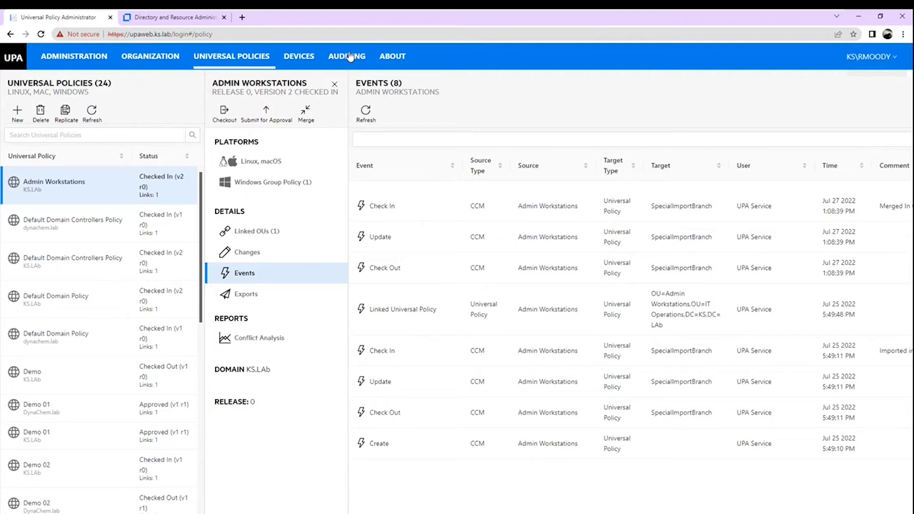
{"action": "left_click", "coordinate": [252, 299]}
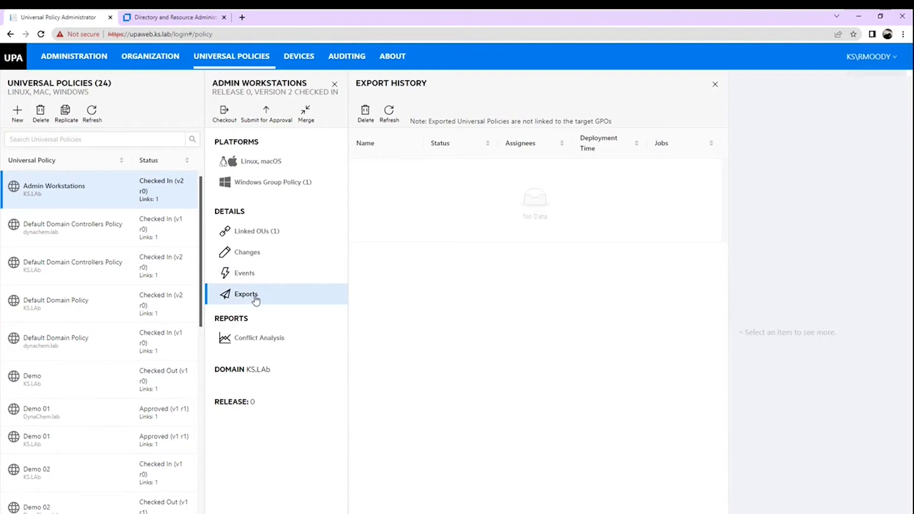
{"action": "left_click", "coordinate": [254, 339]}
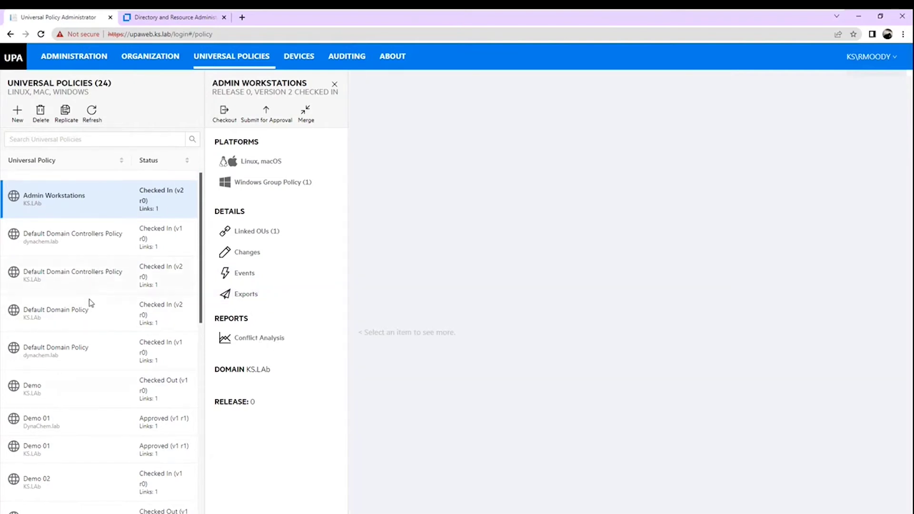
Step: Run the conflict analysis report for the NIST Windows Server 2016 MS and DC V2R3 policy and examine its account lockout settings
{"action": "scroll", "coordinate": [91, 303], "scroll_direction": "down", "scroll_amount": 4}
{"action": "scroll", "coordinate": [91, 303], "scroll_direction": "down", "scroll_amount": 2}
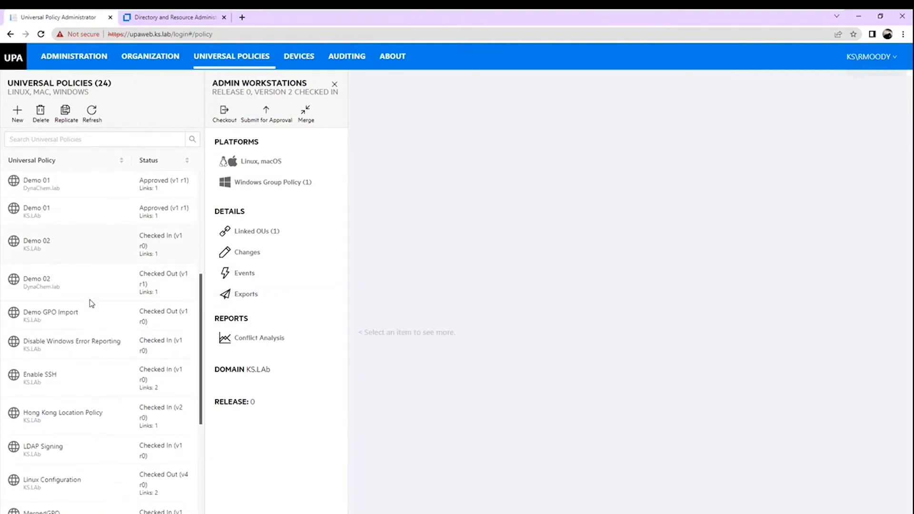
{"action": "scroll", "coordinate": [90, 303], "scroll_direction": "down", "scroll_amount": 2}
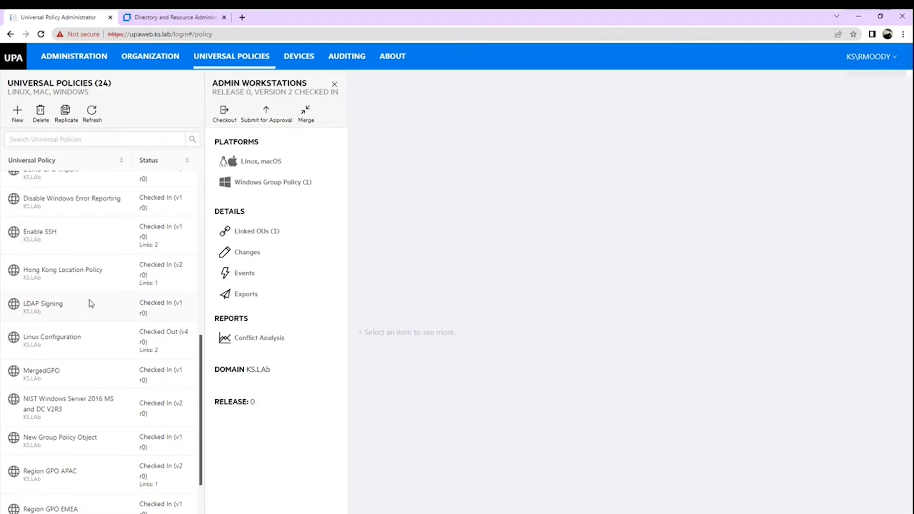
{"action": "left_click", "coordinate": [88, 403]}
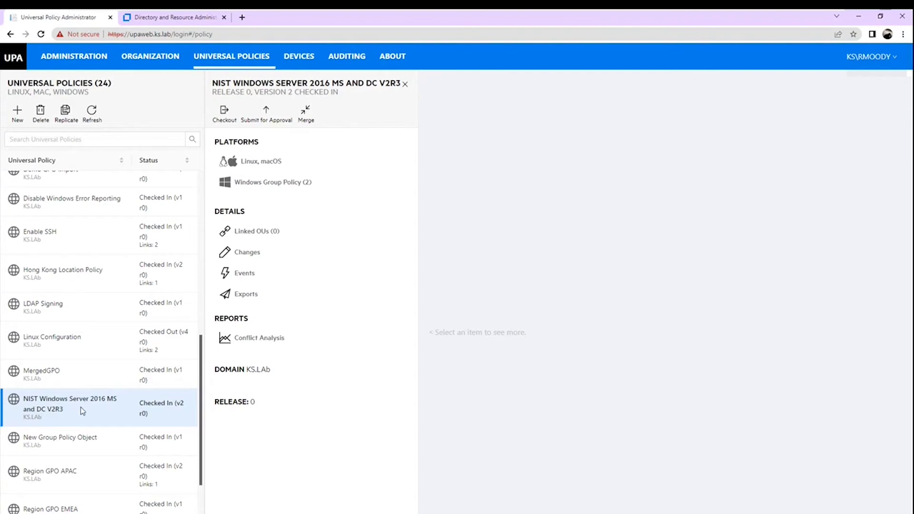
{"action": "left_click", "coordinate": [256, 338]}
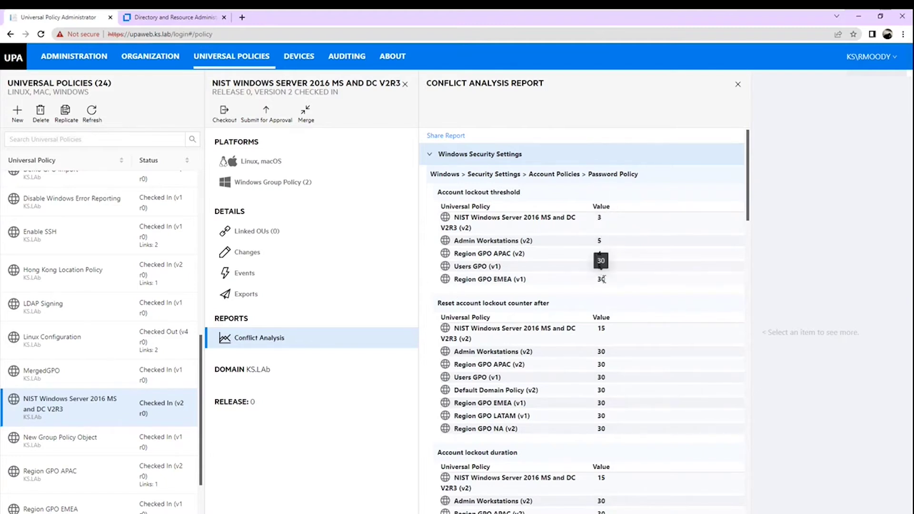
{"action": "scroll", "coordinate": [557, 275], "scroll_direction": "down", "scroll_amount": 1}
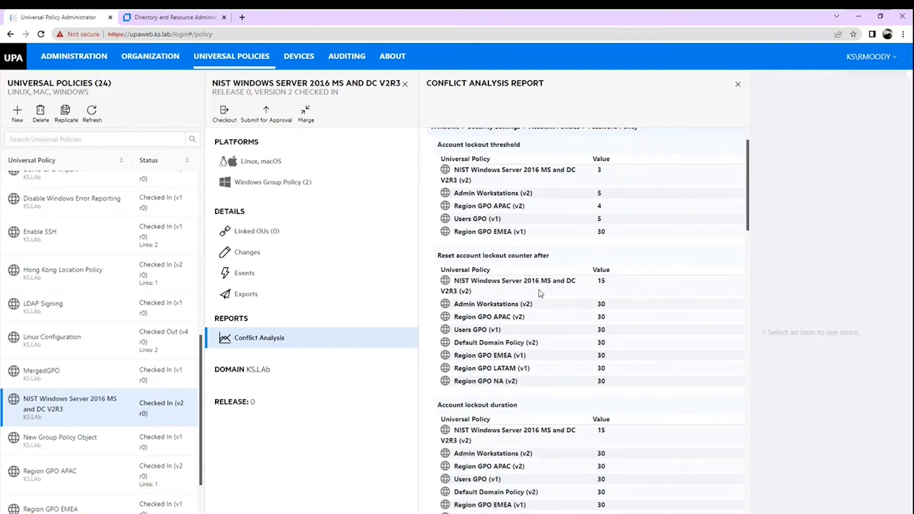
{"action": "scroll", "coordinate": [541, 294], "scroll_direction": "down", "scroll_amount": 1}
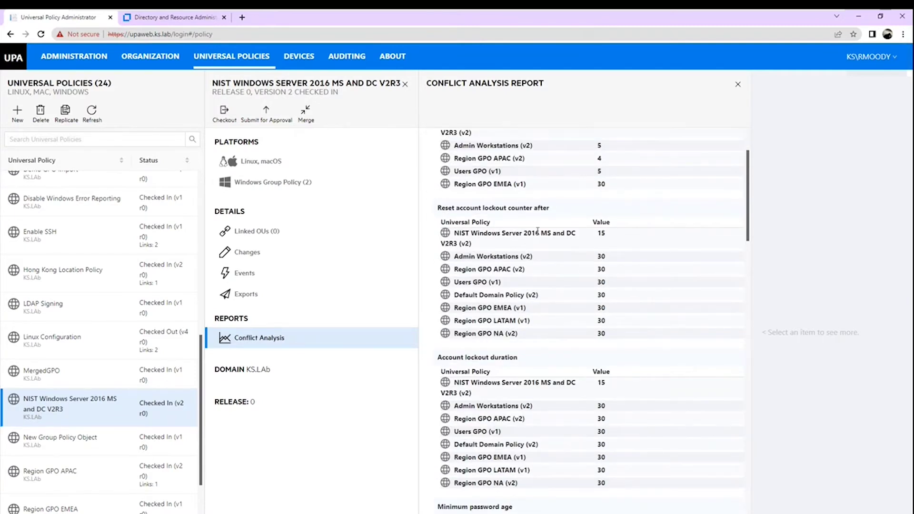
Step: Examine the account lockout and password policy conflicts in the NIST policy's conflict analysis report, and close the report
{"action": "scroll", "coordinate": [519, 316], "scroll_direction": "down", "scroll_amount": 1}
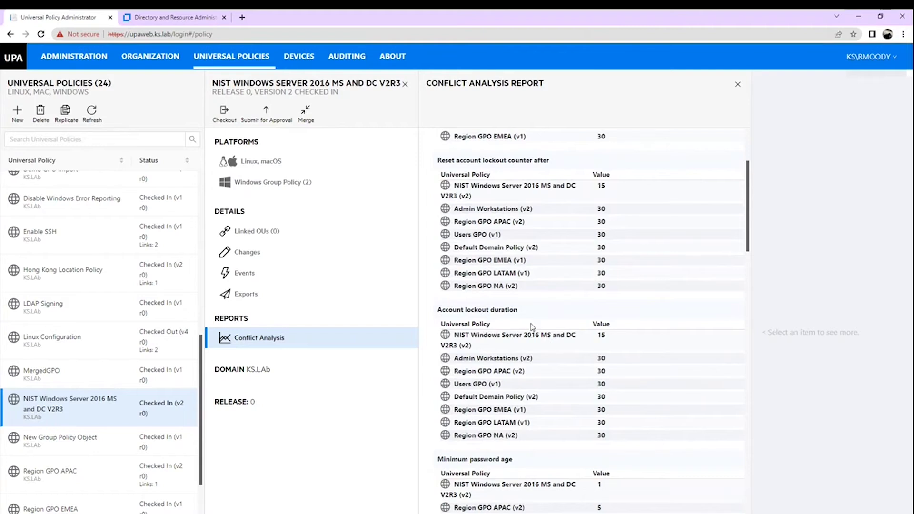
{"action": "scroll", "coordinate": [524, 333], "scroll_direction": "down", "scroll_amount": 3}
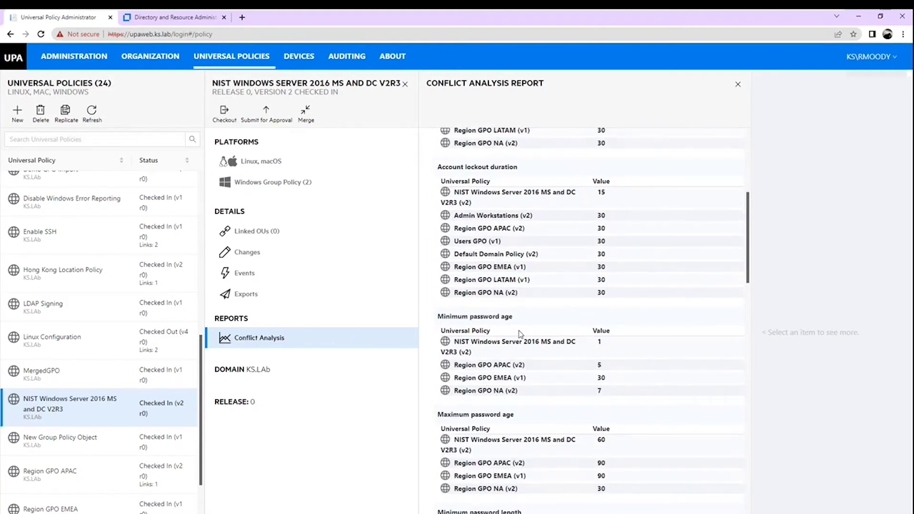
{"action": "scroll", "coordinate": [507, 376], "scroll_direction": "down", "scroll_amount": 1}
{"action": "scroll", "coordinate": [514, 352], "scroll_direction": "down", "scroll_amount": 1}
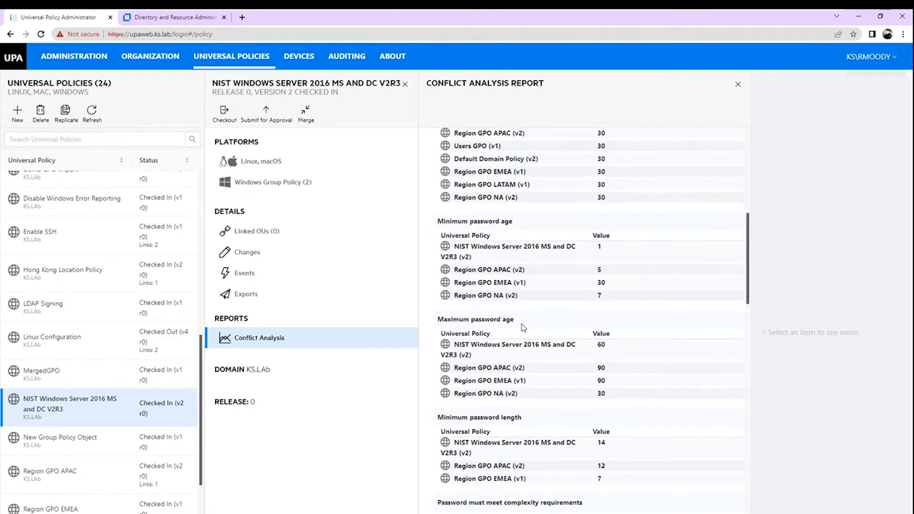
{"action": "scroll", "coordinate": [523, 328], "scroll_direction": "down", "scroll_amount": 2}
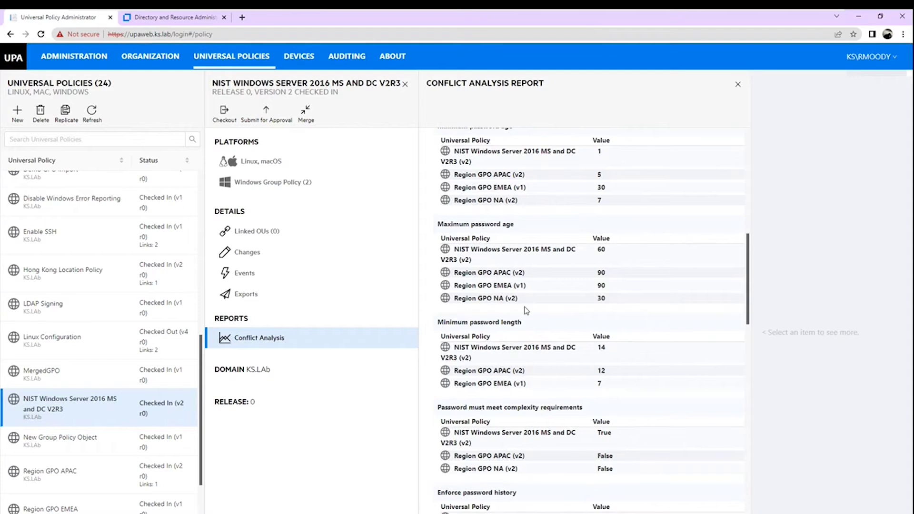
{"action": "scroll", "coordinate": [526, 310], "scroll_direction": "down", "scroll_amount": 2}
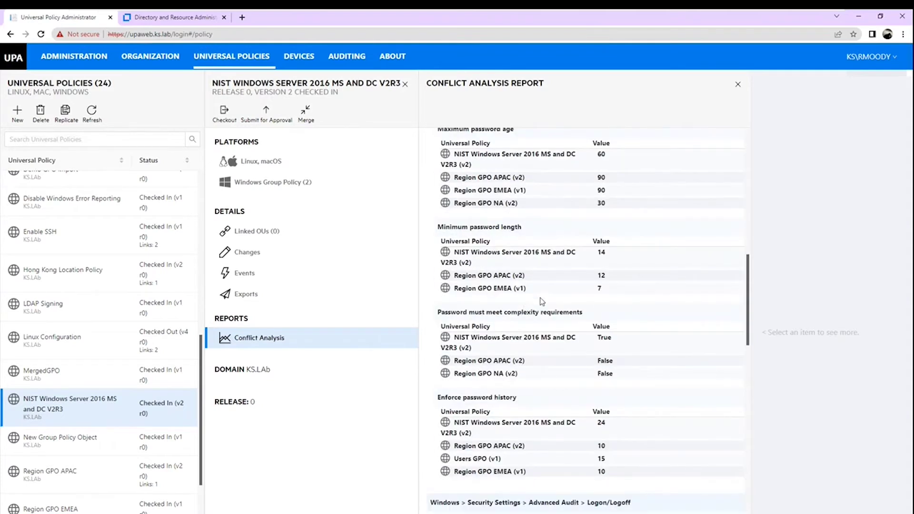
{"action": "left_click", "coordinate": [738, 85]}
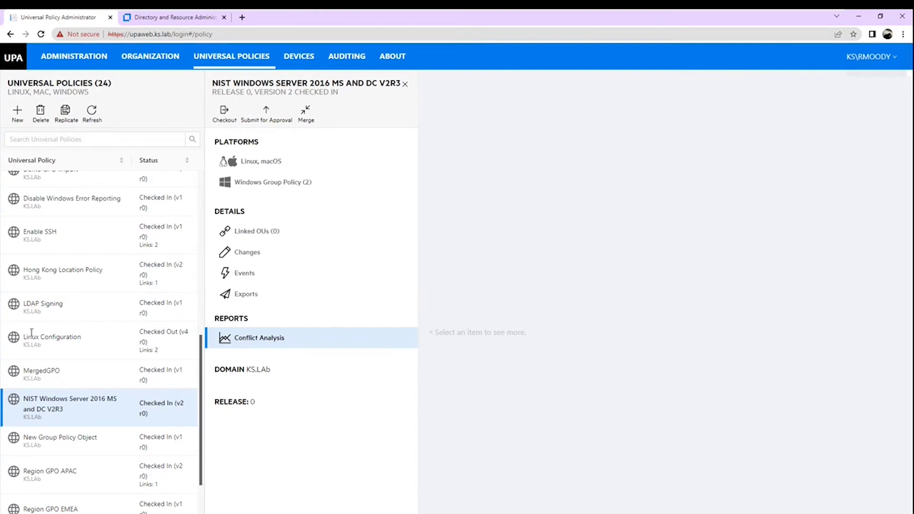
Step: Check out the Admin Workstations policy for editing
{"action": "scroll", "coordinate": [79, 375], "scroll_direction": "up", "scroll_amount": 6}
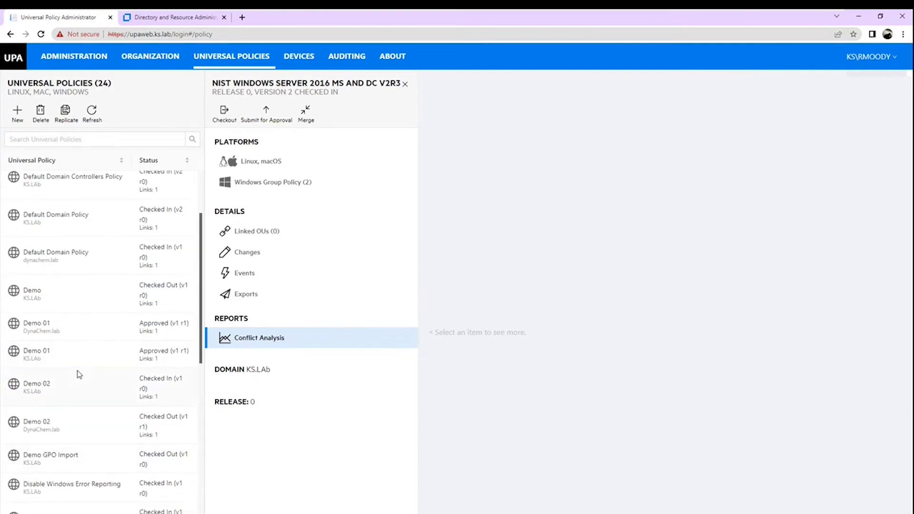
{"action": "scroll", "coordinate": [79, 375], "scroll_direction": "up", "scroll_amount": 2}
{"action": "left_click", "coordinate": [71, 204]}
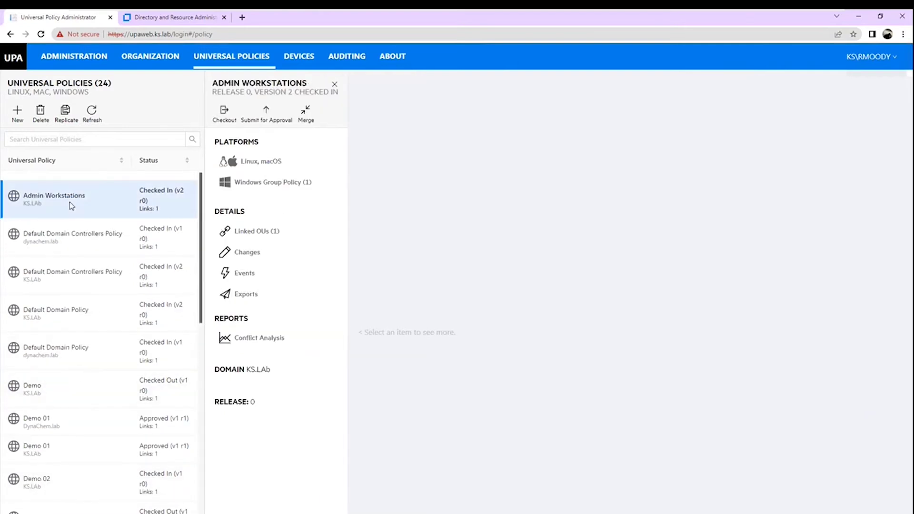
{"action": "left_click", "coordinate": [224, 114]}
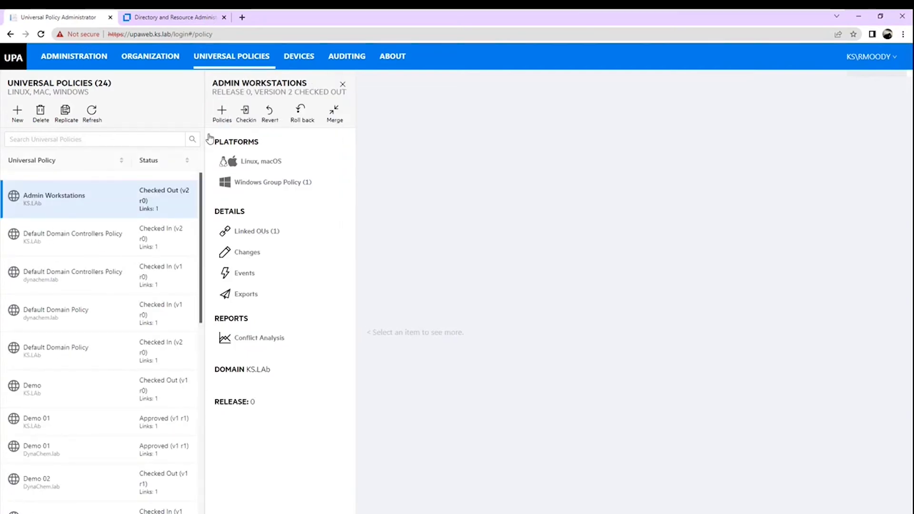
Step: Open the Windows security settings of the Admin Workstations policy and try to set the account lockout duration to 45 minutes
{"action": "left_click", "coordinate": [261, 186]}
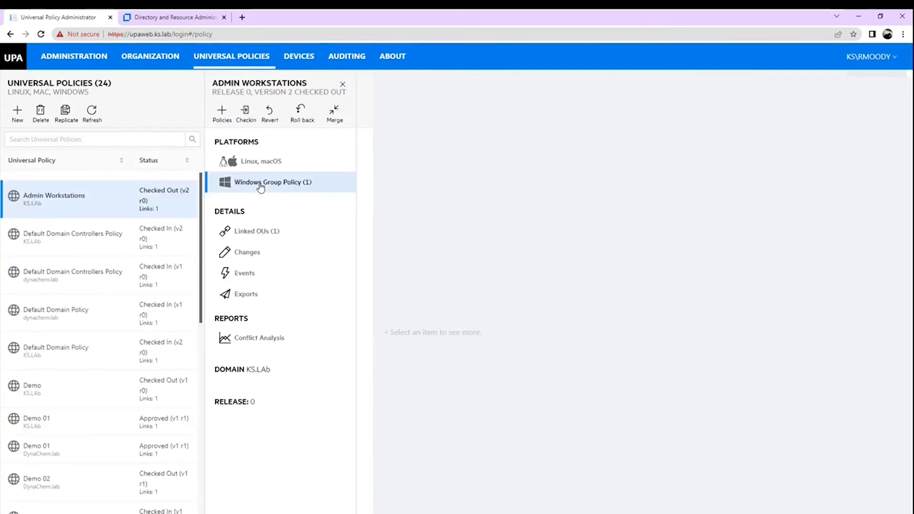
{"action": "left_click", "coordinate": [282, 193]}
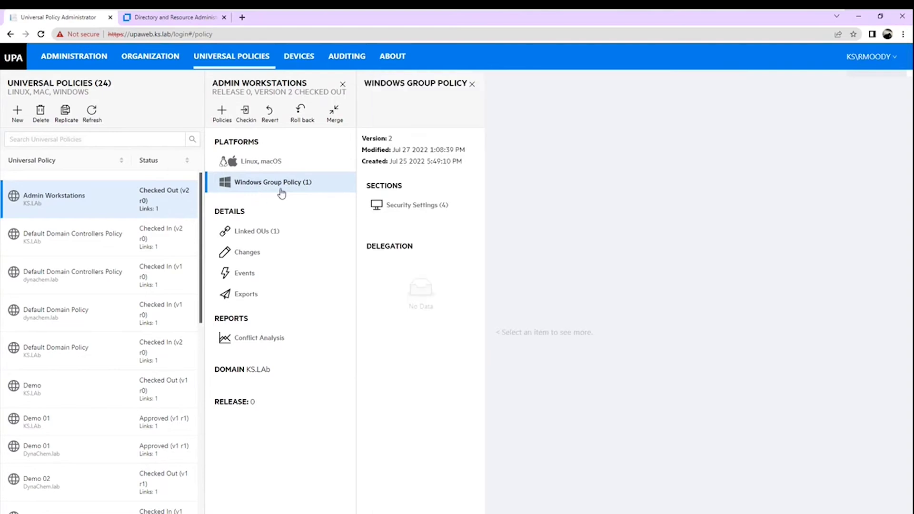
{"action": "left_click", "coordinate": [413, 206]}
{"action": "left_click", "coordinate": [517, 192]}
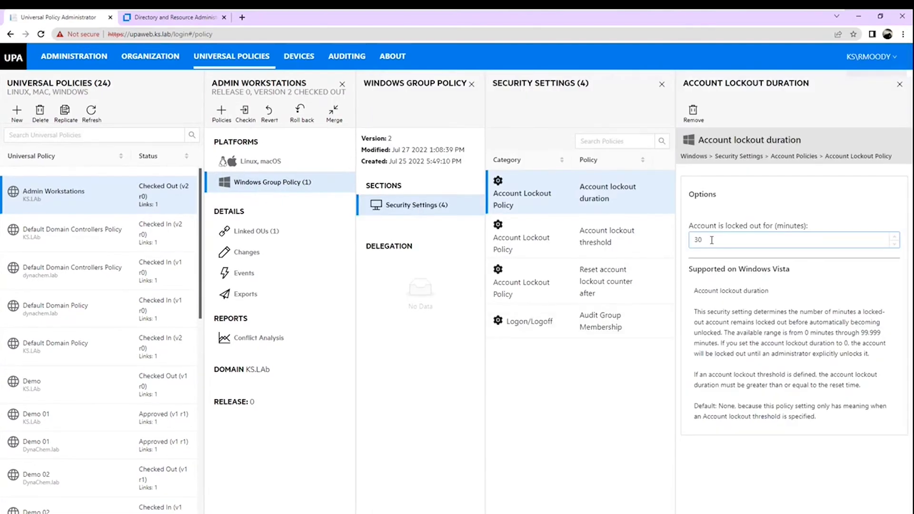
{"action": "left_click_drag", "start_coordinate": [709, 243], "coordinate": [687, 248]}
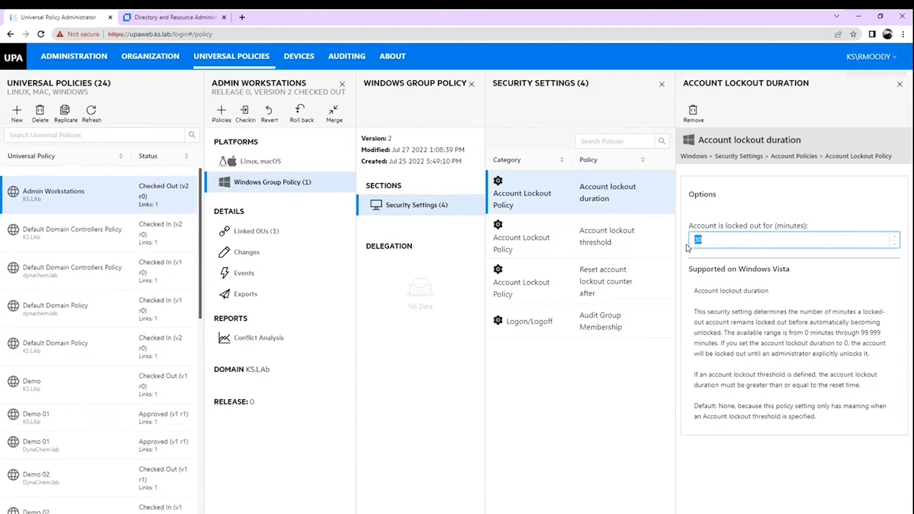
{"action": "type", "text": "45"}
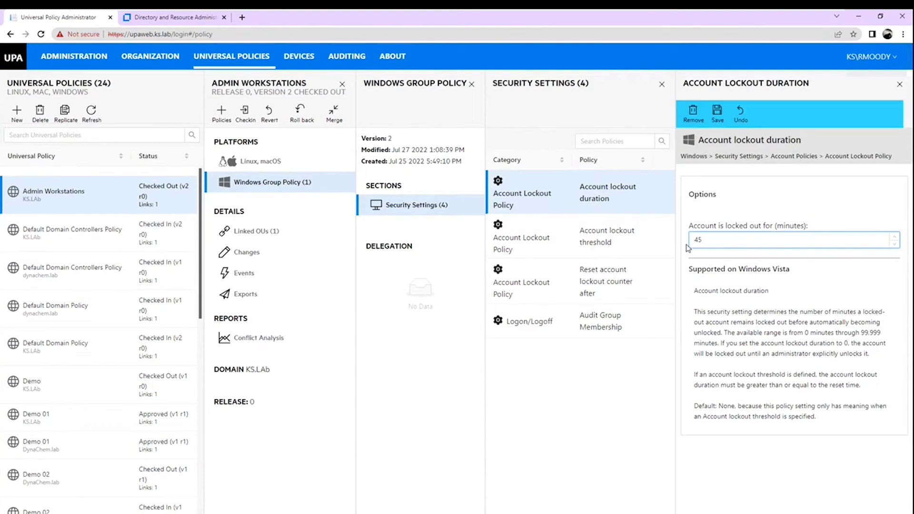
Step: Set the account lockout threshold to 3 invalid logon attempts and save the policy
{"action": "left_click", "coordinate": [542, 238]}
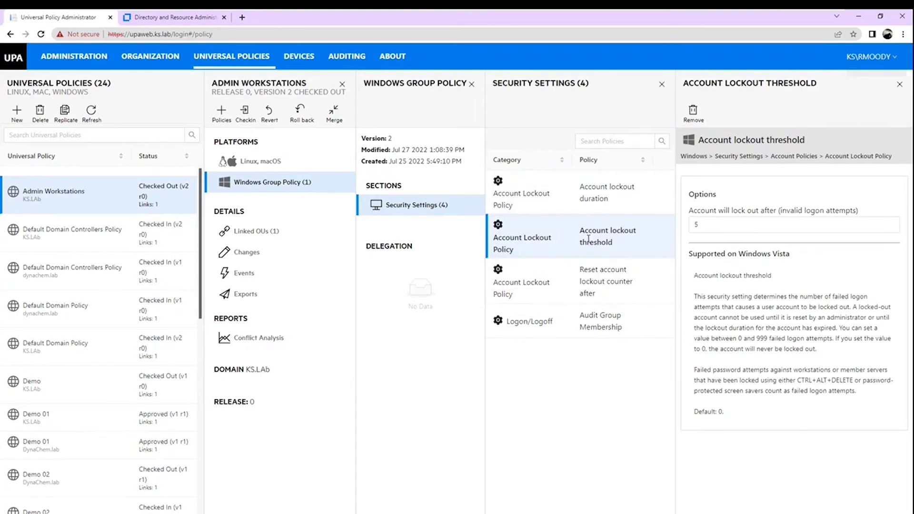
{"action": "double_click", "coordinate": [694, 225]}
{"action": "type", "text": "3"}
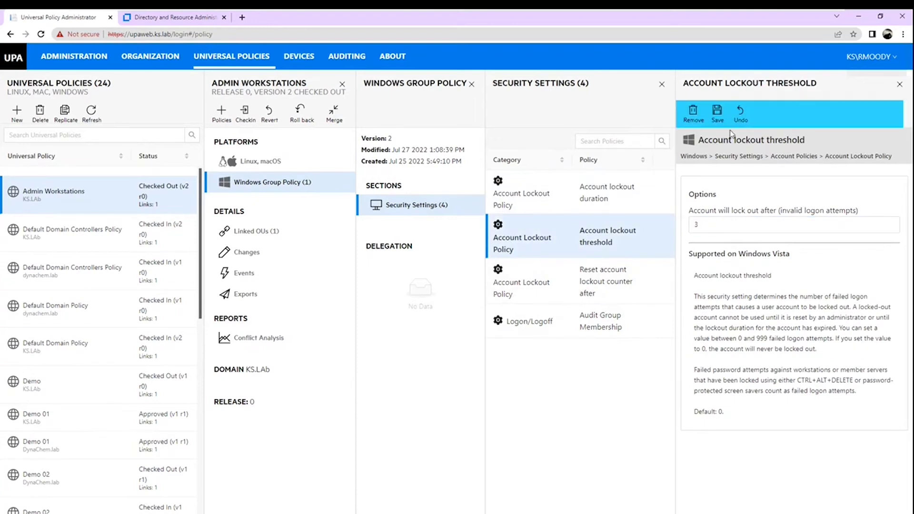
{"action": "left_click", "coordinate": [717, 113]}
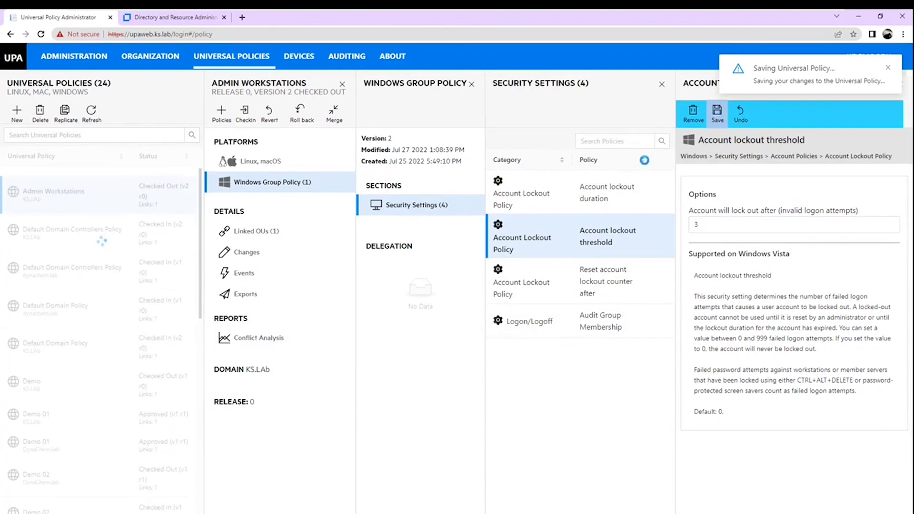
Step: Set the account lockout duration to 45 minutes in the Admin Workstations Windows security settings and save the policy
{"action": "left_click", "coordinate": [279, 184]}
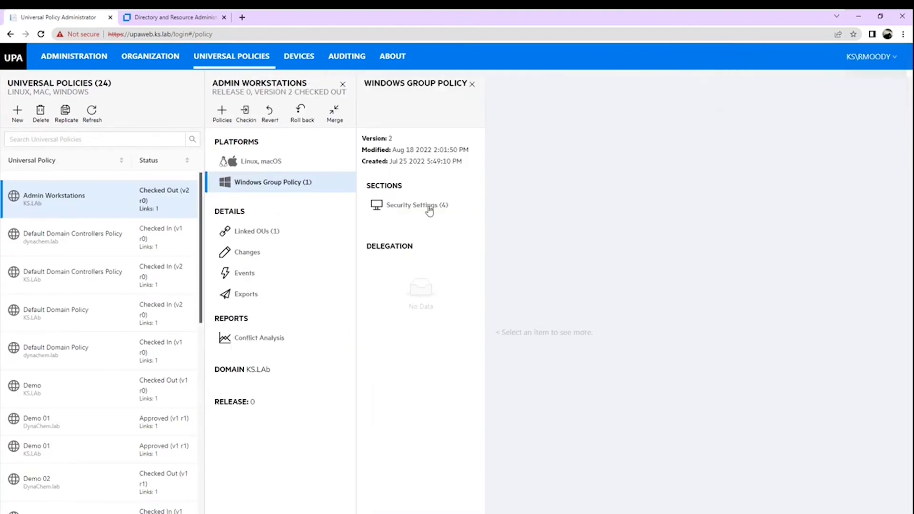
{"action": "left_click", "coordinate": [427, 206]}
{"action": "double_click", "coordinate": [702, 240]}
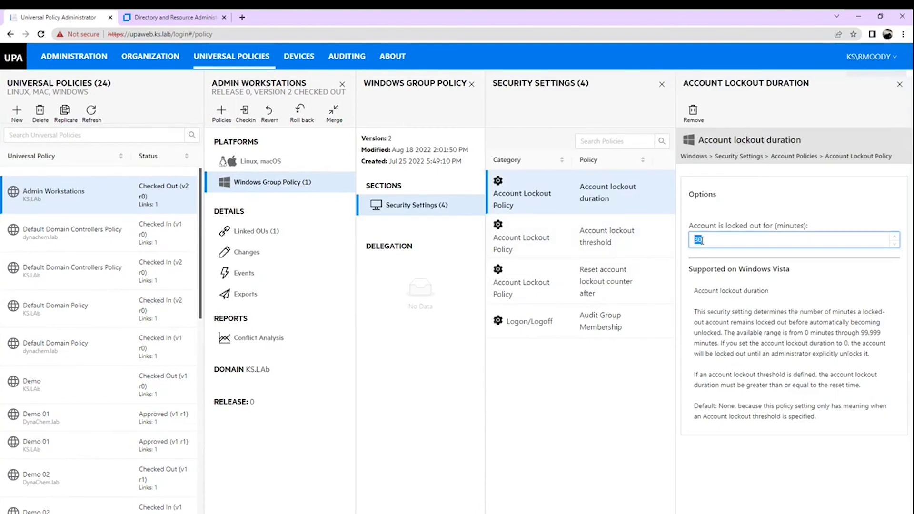
{"action": "type", "text": "45"}
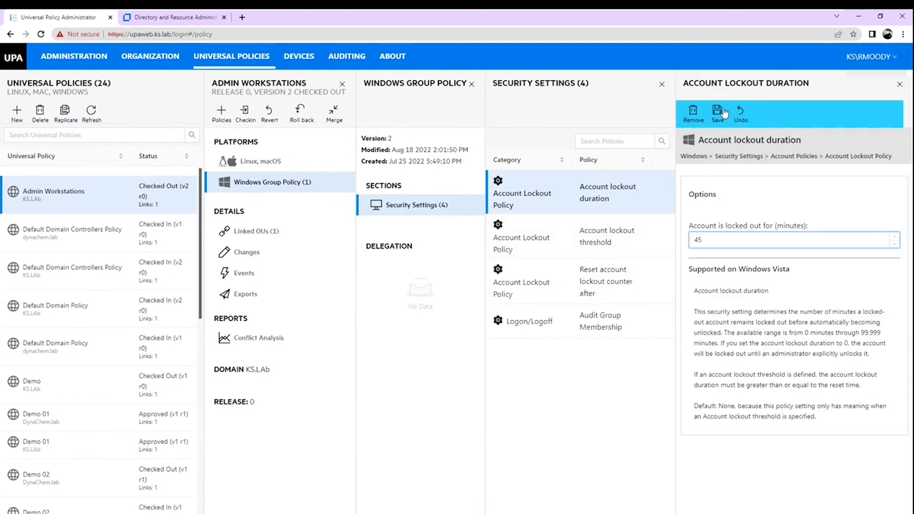
{"action": "left_click", "coordinate": [717, 113]}
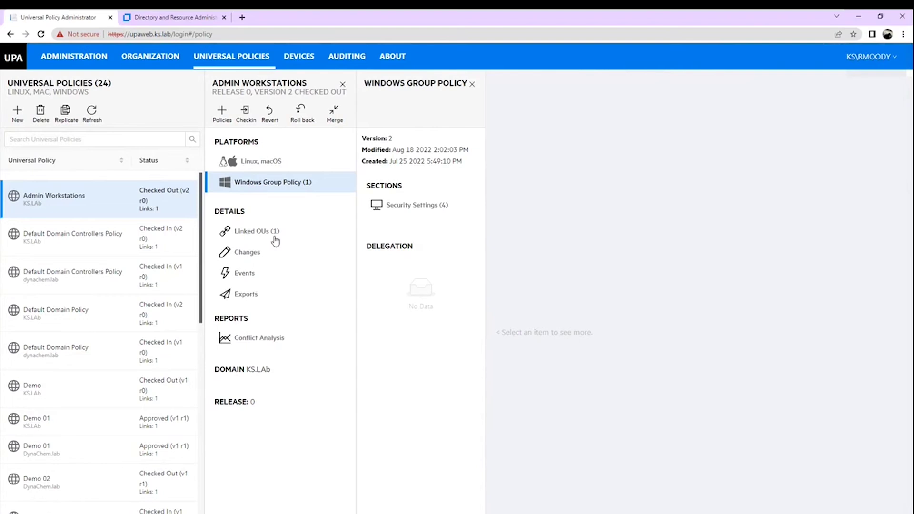
Step: Compare the checked-out Admin Workstations policy with its last checked-in version, and return to its Windows group policy details
{"action": "left_click", "coordinate": [246, 253]}
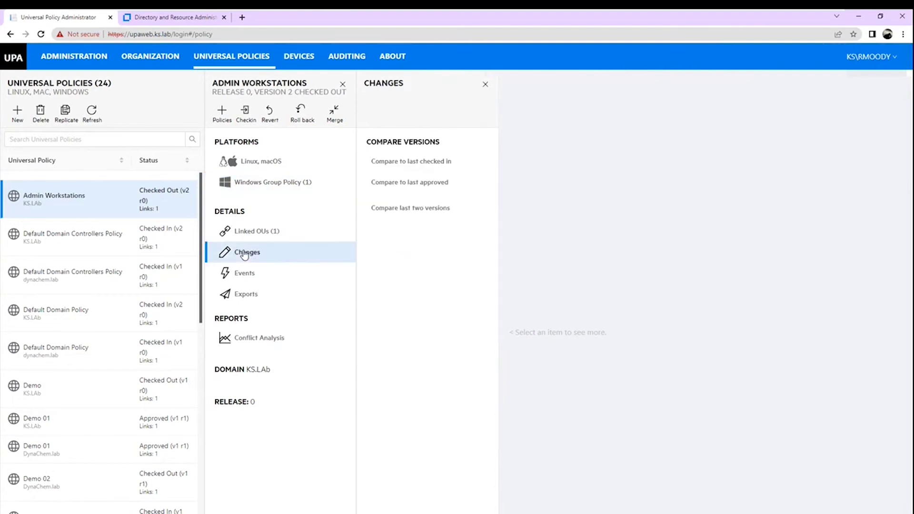
{"action": "left_click", "coordinate": [418, 161]}
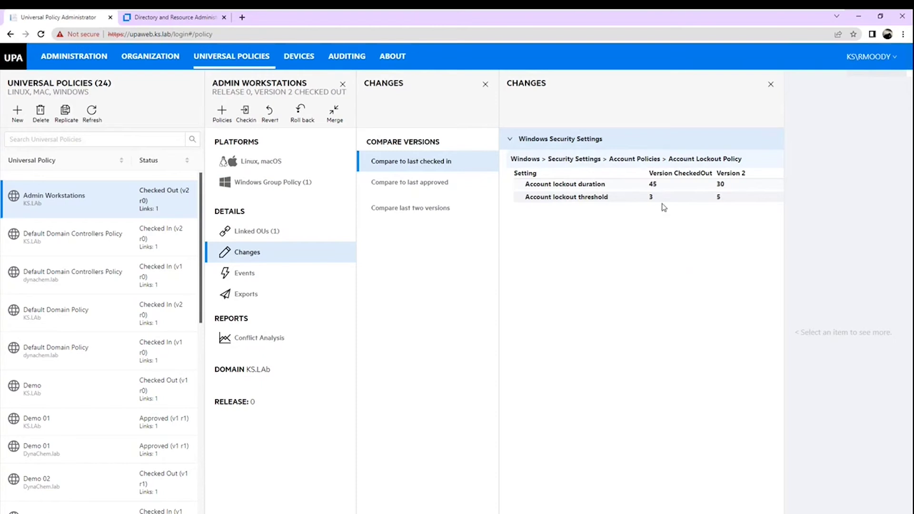
{"action": "left_click", "coordinate": [265, 185]}
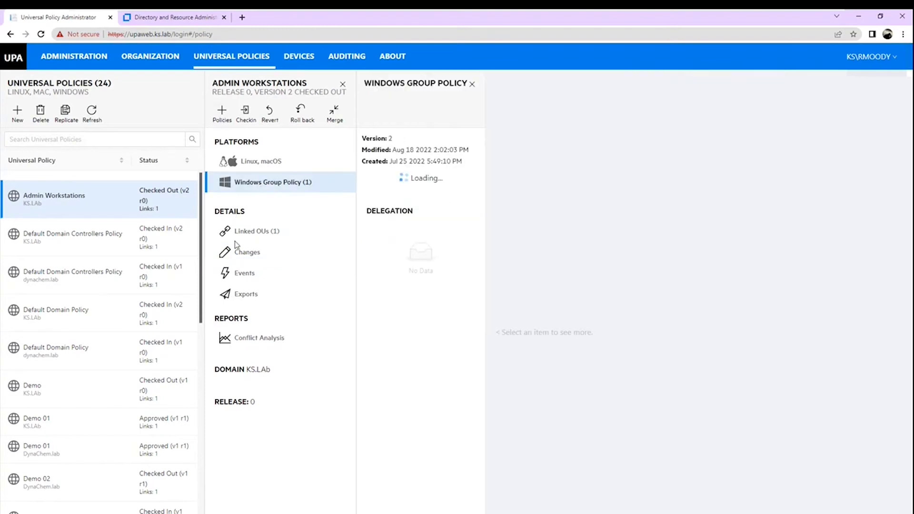
Step: Add the local audit policy for account logon events to Admin Workstations, auditing Success and Failure attempts
{"action": "left_click", "coordinate": [222, 112]}
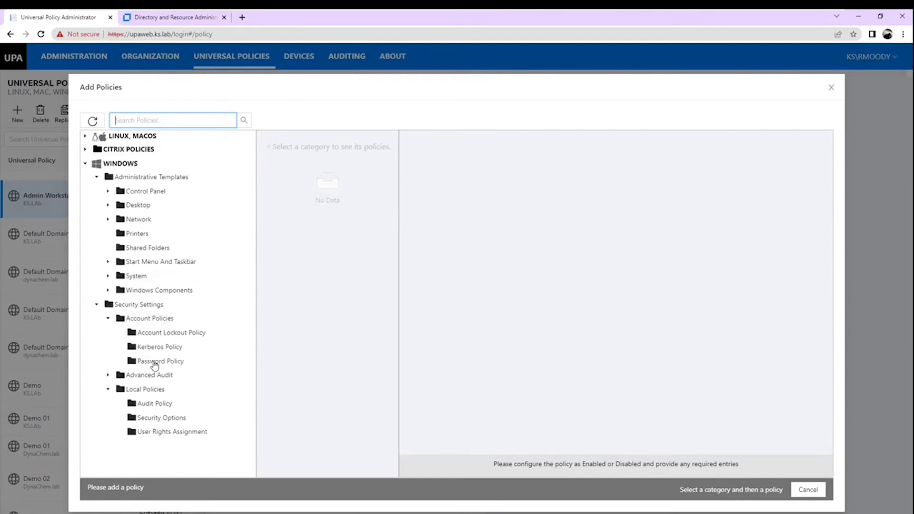
{"action": "left_click", "coordinate": [150, 405]}
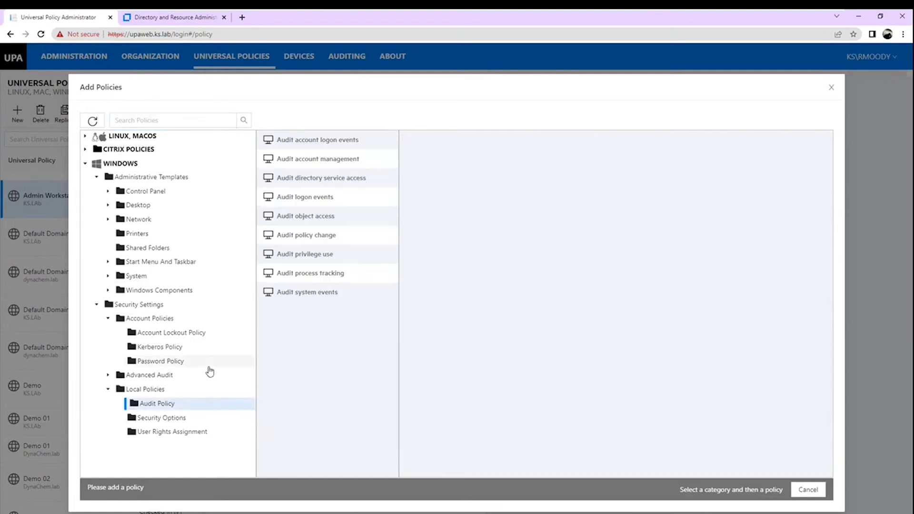
{"action": "left_click", "coordinate": [312, 140]}
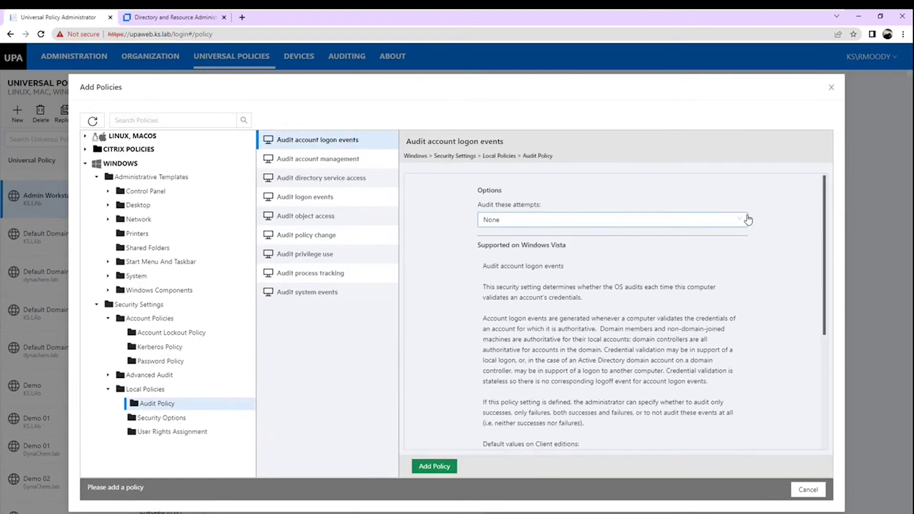
{"action": "left_click", "coordinate": [748, 219]}
{"action": "left_click", "coordinate": [496, 284]}
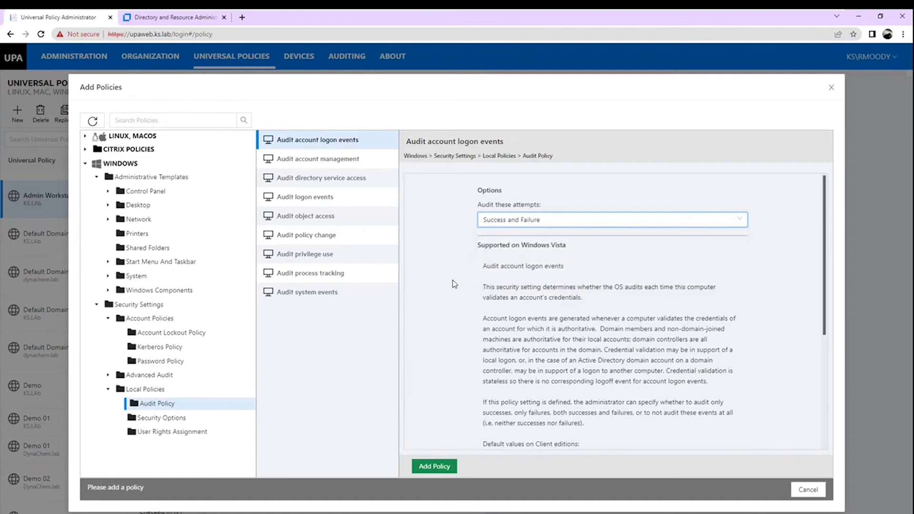
{"action": "scroll", "coordinate": [459, 300], "scroll_direction": "down", "scroll_amount": 2}
{"action": "left_click", "coordinate": [434, 466]}
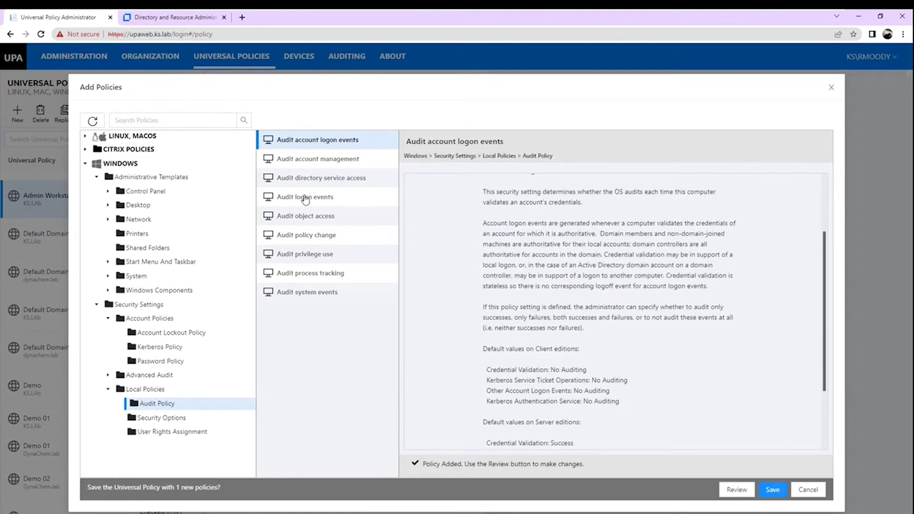
Step: Add the Minimum password age policy from the account password policies, set to 5 days
{"action": "left_click", "coordinate": [160, 334]}
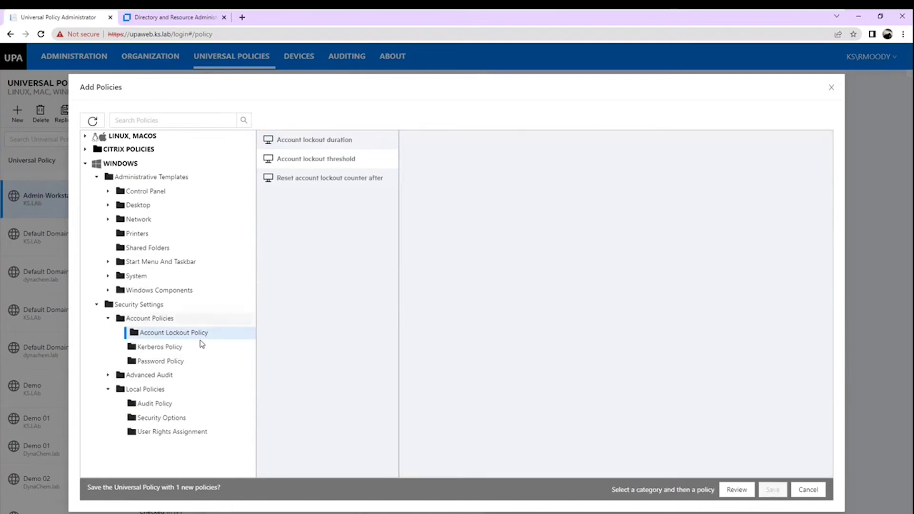
{"action": "left_click", "coordinate": [148, 362]}
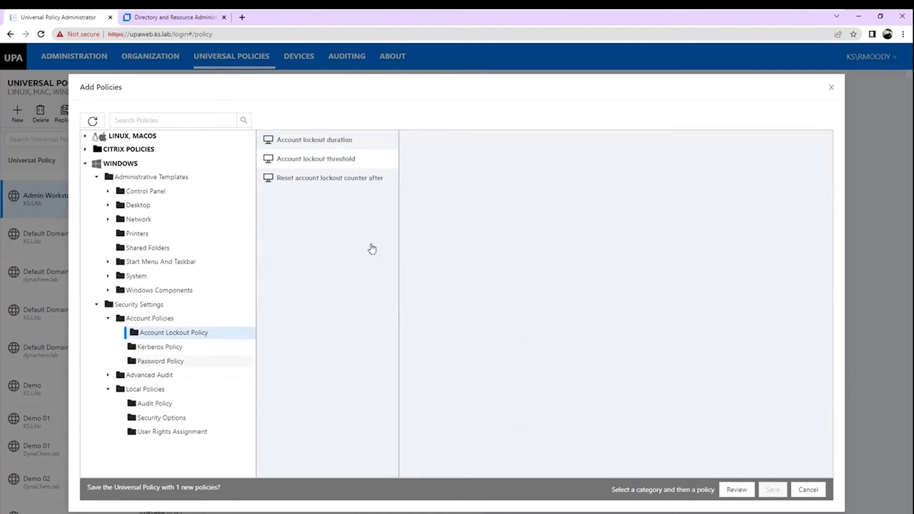
{"action": "left_click", "coordinate": [309, 179]}
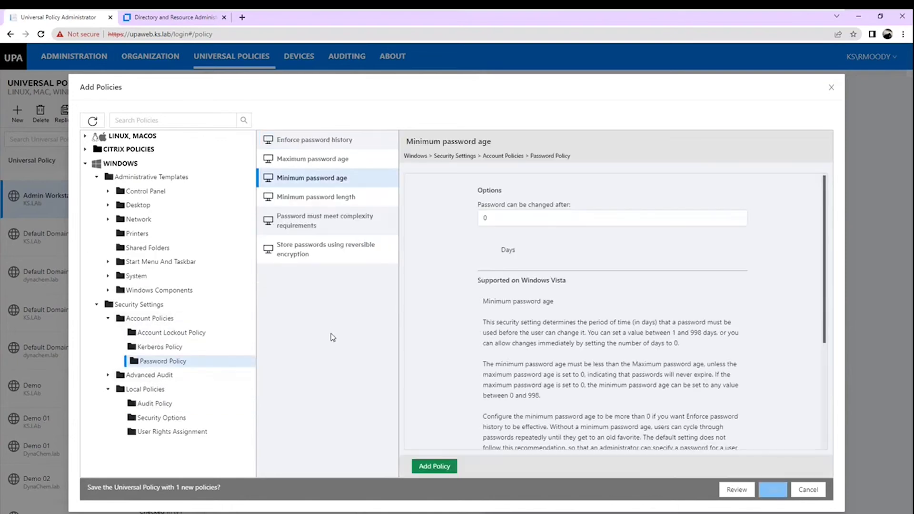
{"action": "left_click", "coordinate": [491, 220]}
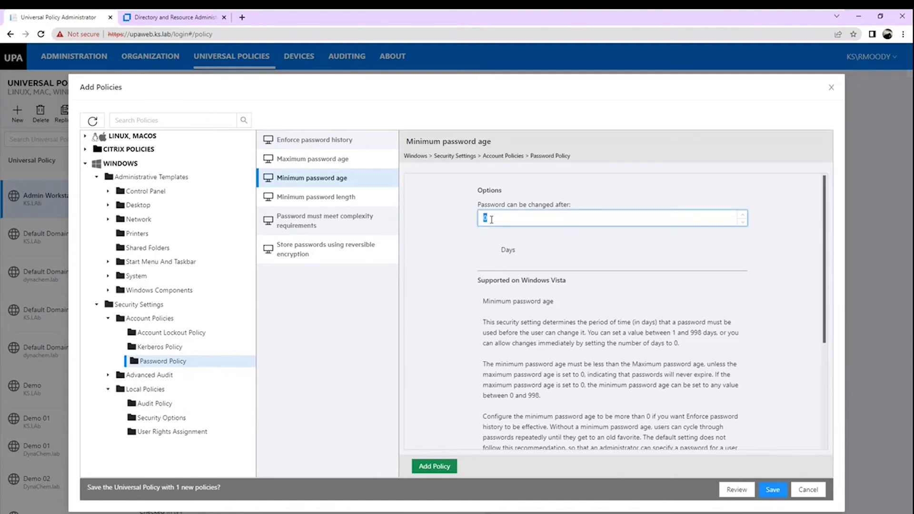
{"action": "type", "text": "5"}
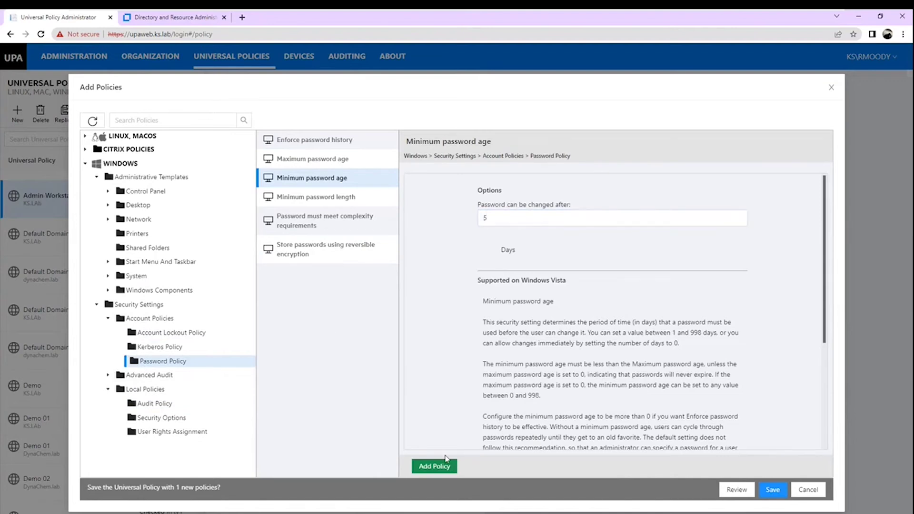
{"action": "left_click", "coordinate": [433, 467]}
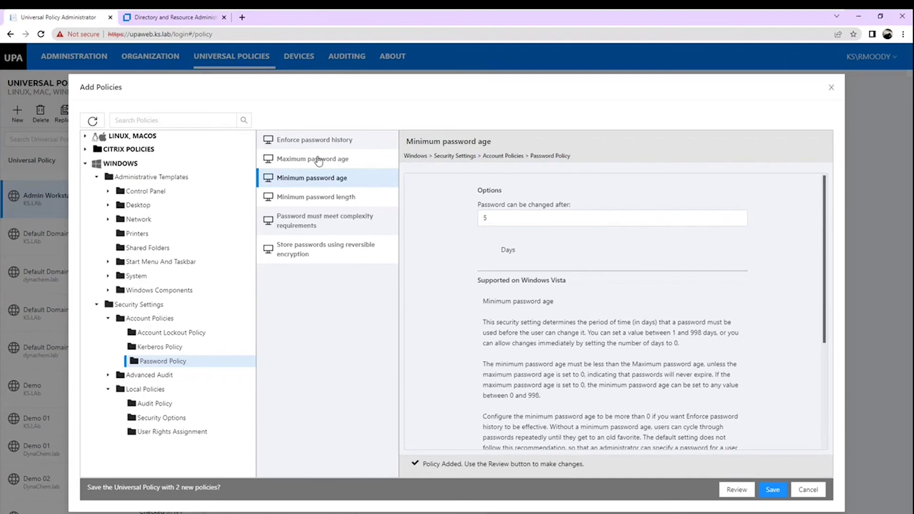
Step: Save the newly added policies to Admin Workstations and review the minimum and maximum password age entries in its Windows security settings
{"action": "left_click", "coordinate": [772, 489]}
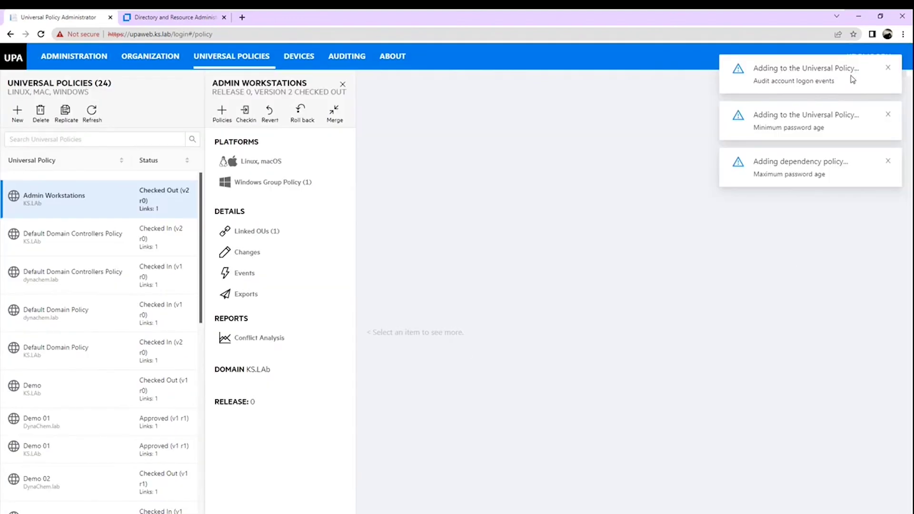
{"action": "left_click", "coordinate": [263, 185]}
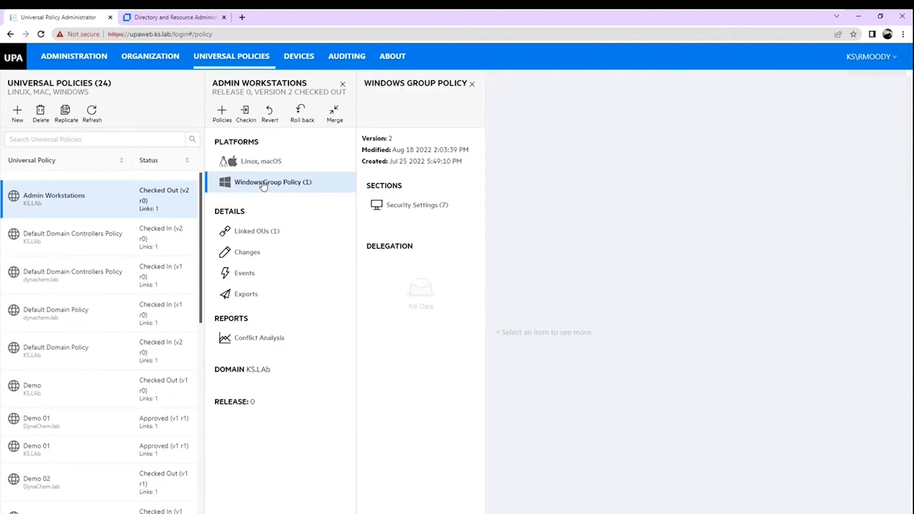
{"action": "left_click", "coordinate": [418, 210]}
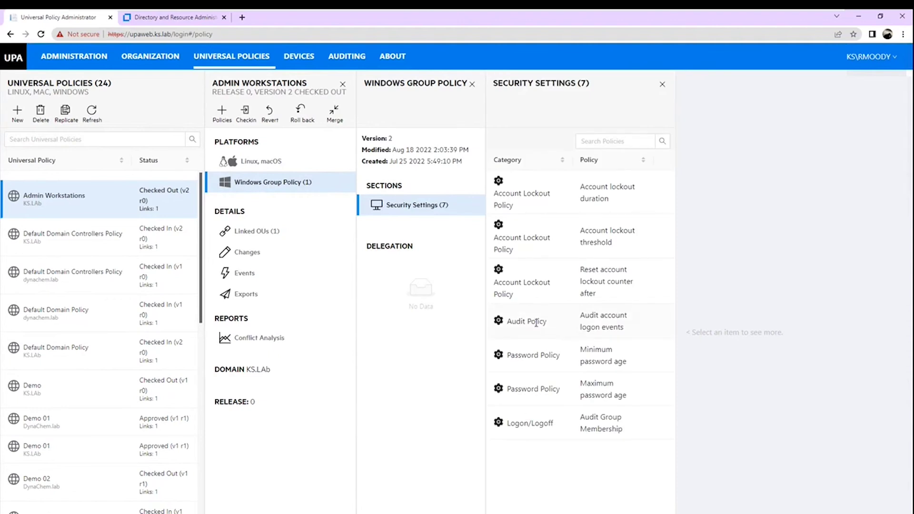
{"action": "left_click", "coordinate": [543, 352]}
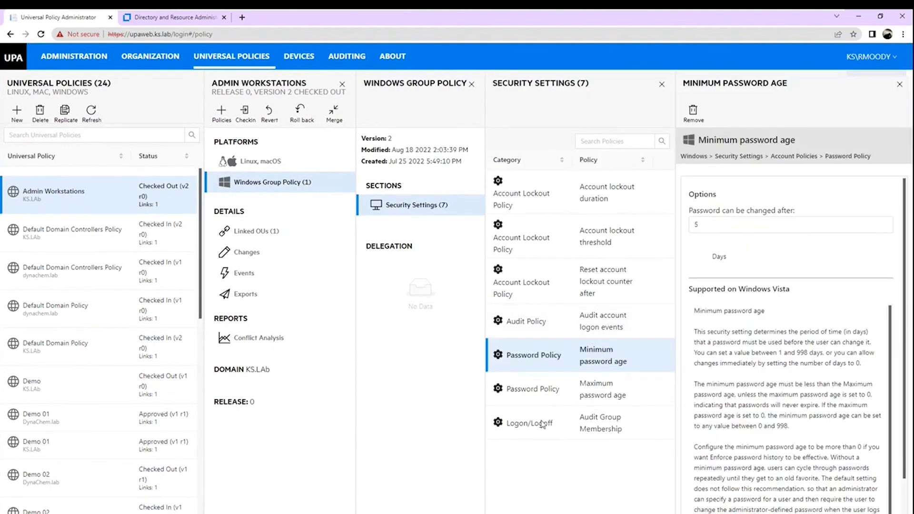
{"action": "left_click", "coordinate": [531, 397]}
Step: Set the Audit Group Membership policy under Logon/Logoff to audit Success and Failure events
{"action": "left_click", "coordinate": [530, 425]}
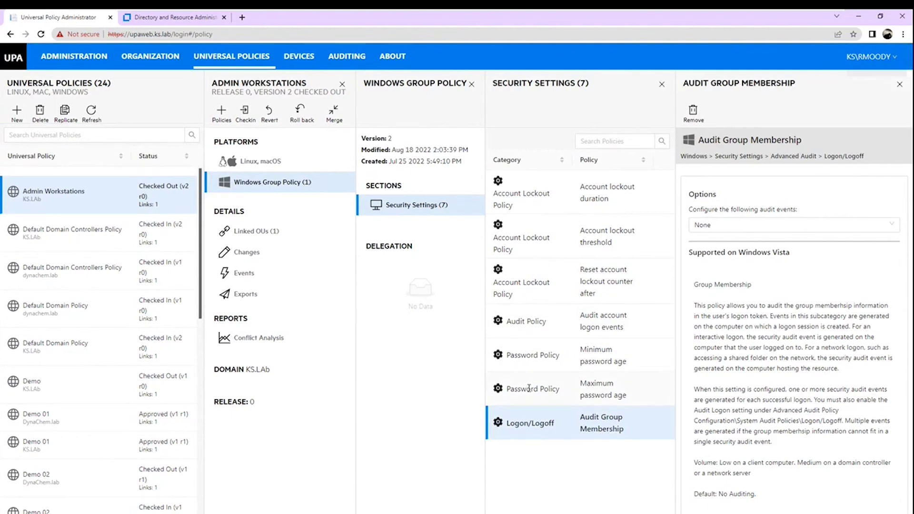
{"action": "left_click", "coordinate": [890, 224]}
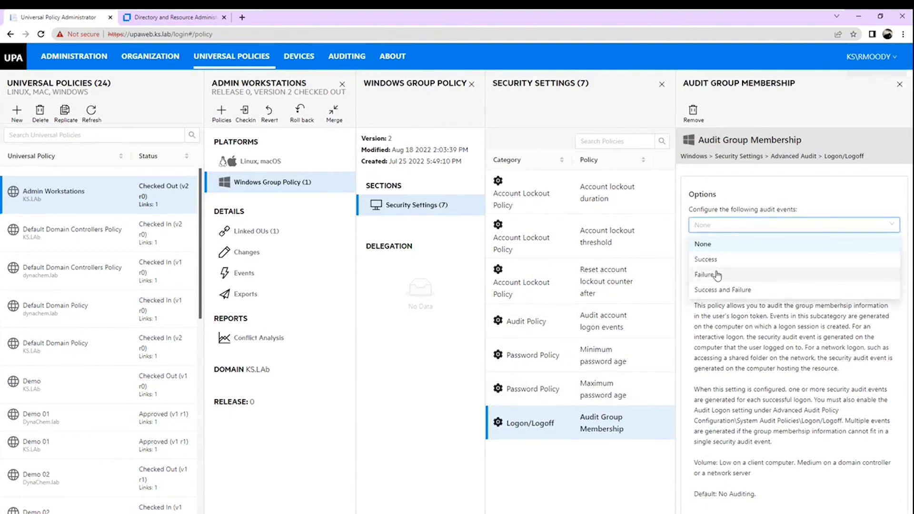
{"action": "left_click", "coordinate": [708, 290]}
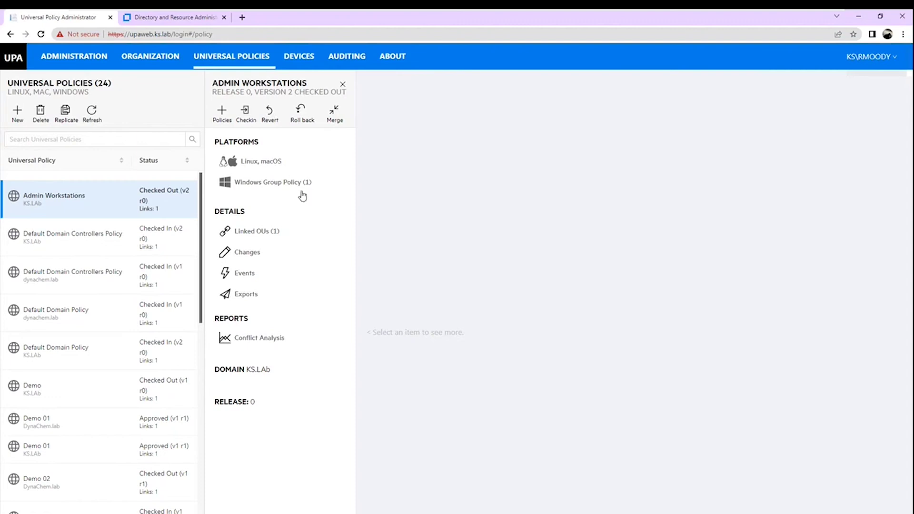
Step: Examine the conflict analysis report for Admin Workstations, covering the account lockout, password age and audit policy settings
{"action": "left_click", "coordinate": [247, 337]}
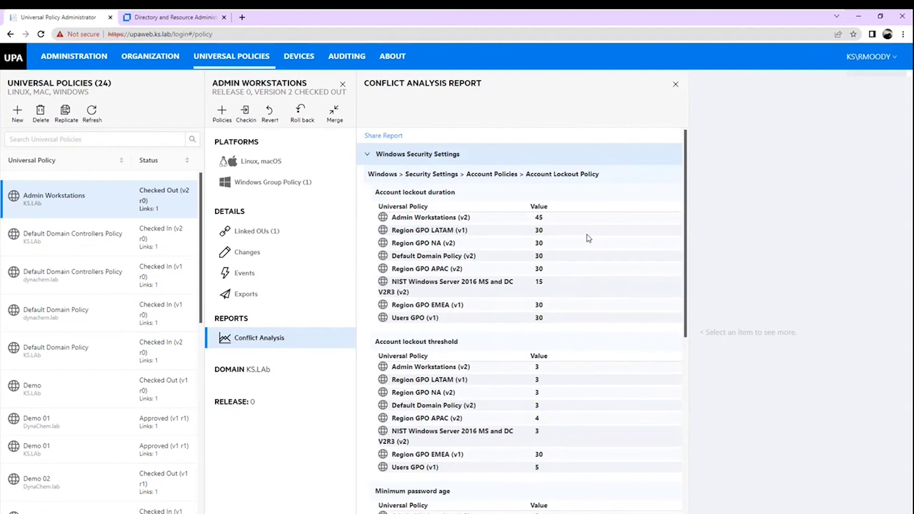
{"action": "scroll", "coordinate": [584, 237], "scroll_direction": "down", "scroll_amount": 1}
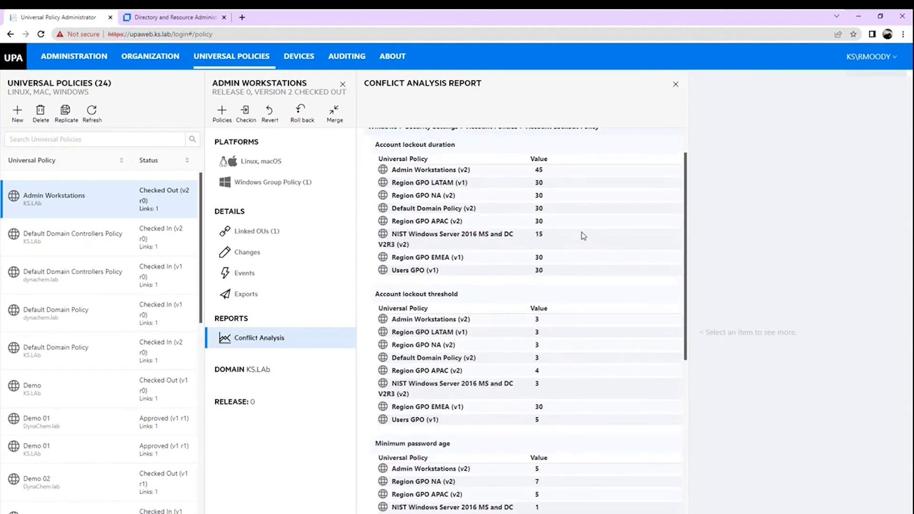
{"action": "scroll", "coordinate": [583, 237], "scroll_direction": "down", "scroll_amount": 5}
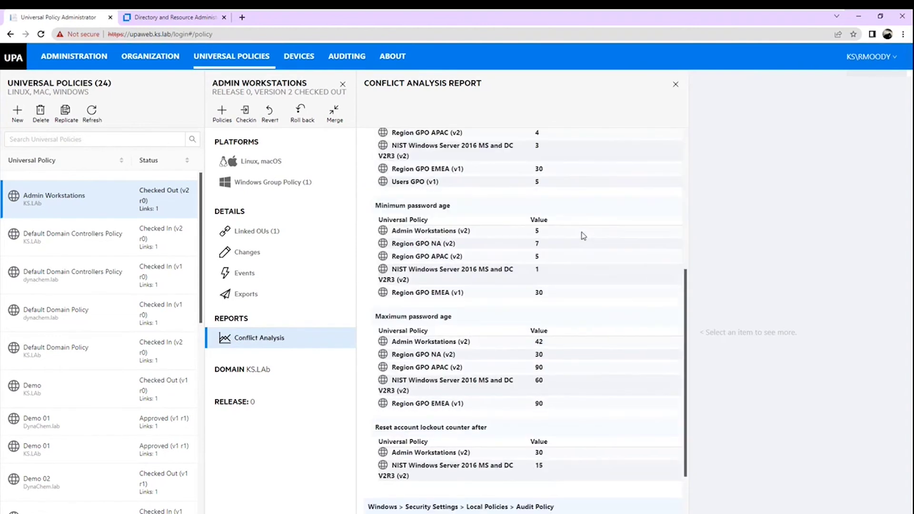
{"action": "scroll", "coordinate": [583, 236], "scroll_direction": "down", "scroll_amount": 3}
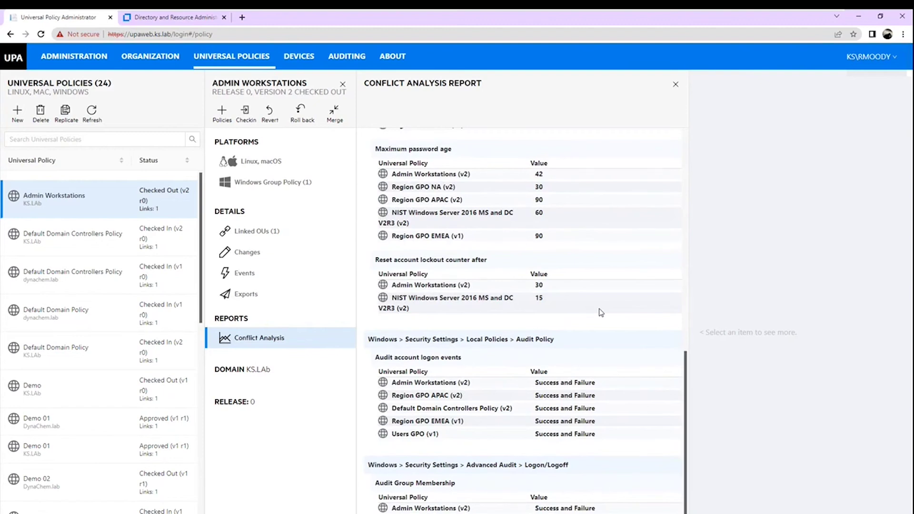
{"action": "scroll", "coordinate": [601, 312], "scroll_direction": "up", "scroll_amount": 9}
Step: Check in Admin Workstations with the comment "Changes made to policy" and submit it for approval
{"action": "left_click", "coordinate": [245, 114]}
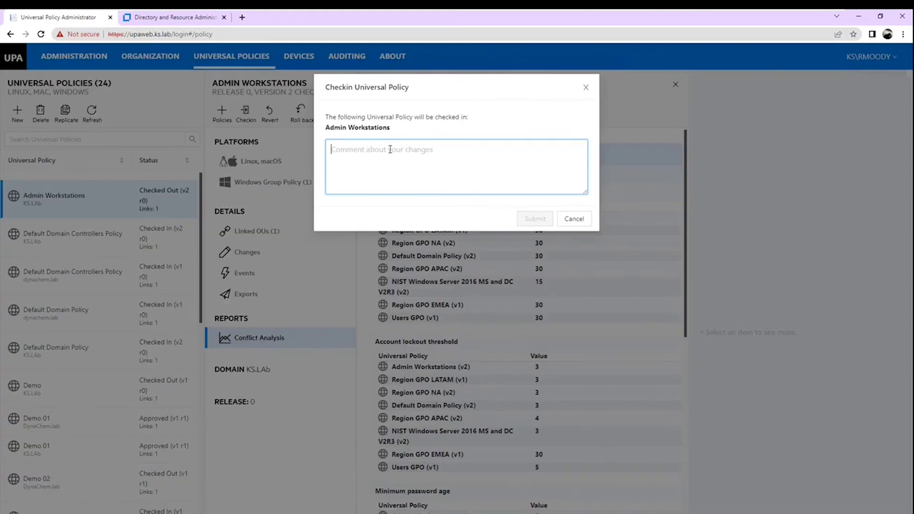
{"action": "type", "text": "Changes made"}
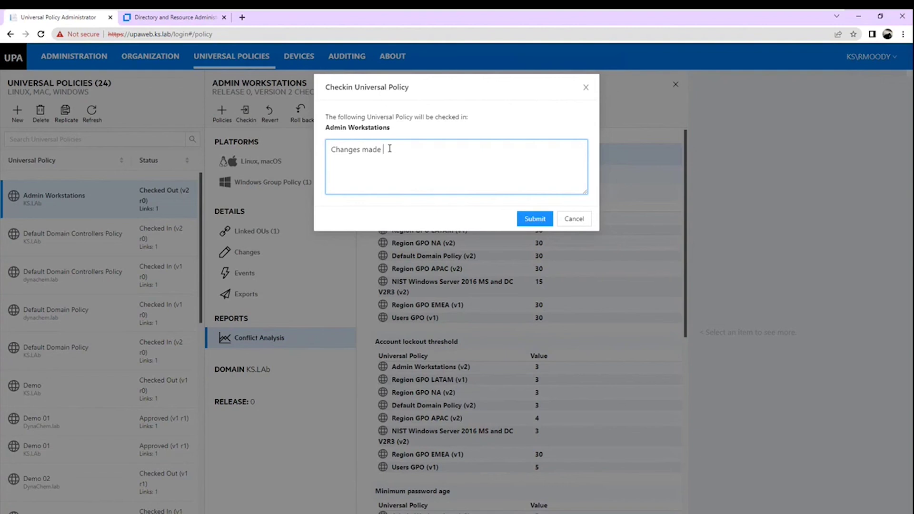
{"action": "type", "text": "to policy"}
{"action": "key", "text": "Return"}
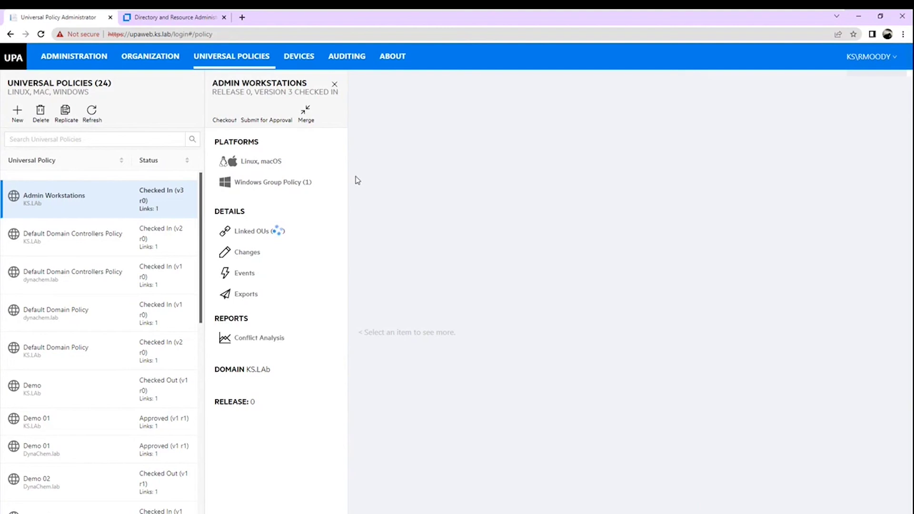
{"action": "left_click", "coordinate": [266, 123]}
{"action": "left_click", "coordinate": [535, 218]}
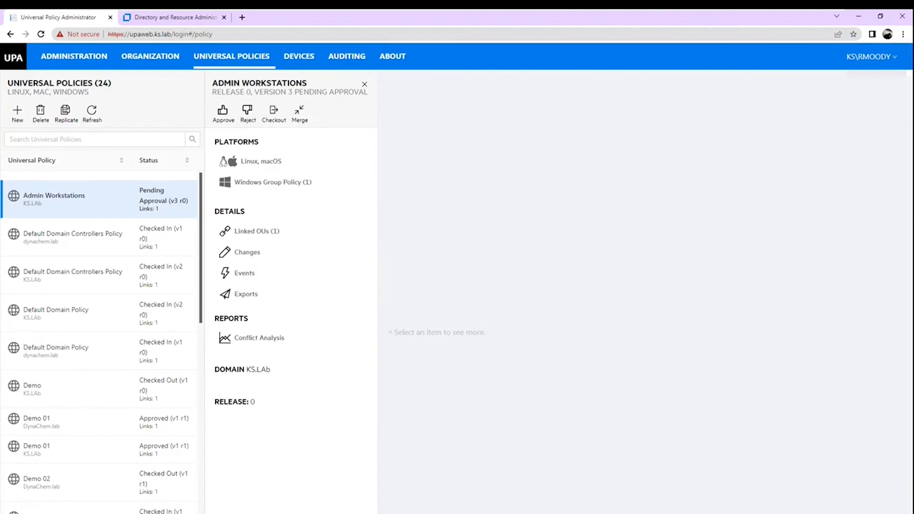
Step: In the approver's incognito session, compare the last two versions of Admin Workstations and approve the pending policy
{"action": "left_click", "coordinate": [155, 500]}
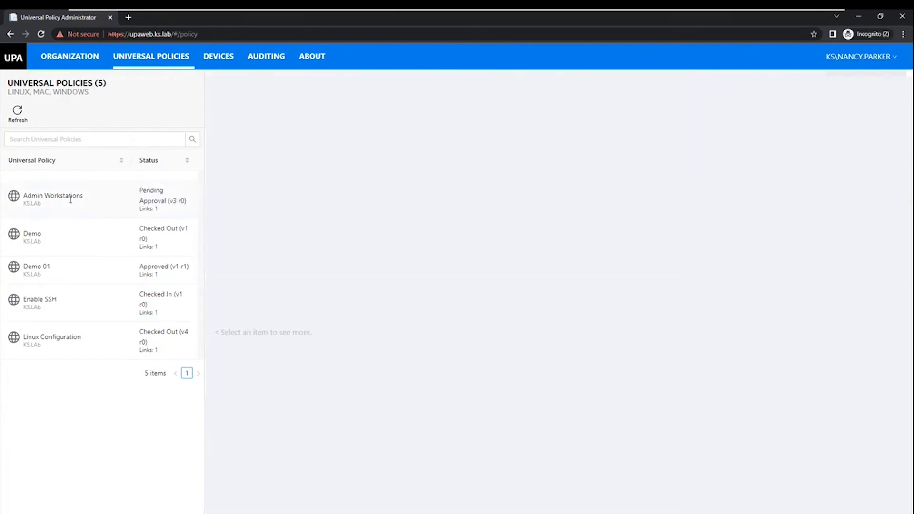
{"action": "left_click", "coordinate": [70, 199]}
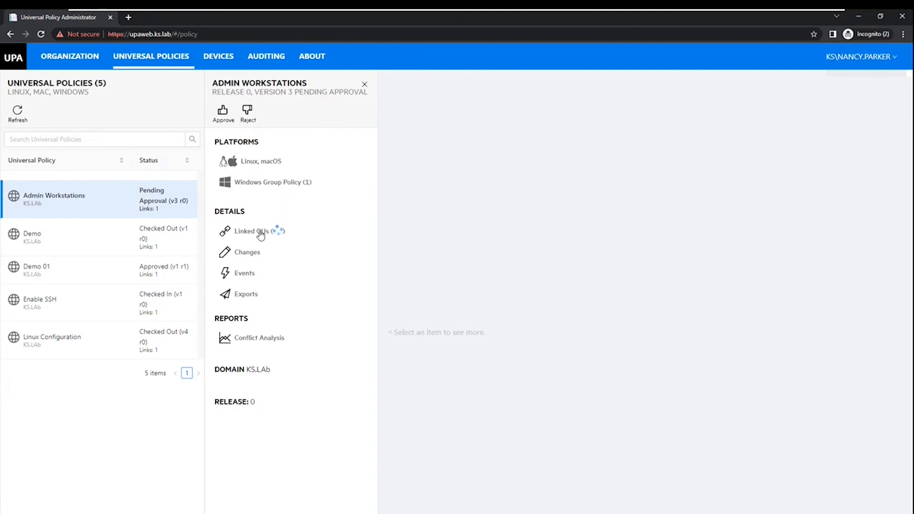
{"action": "left_click", "coordinate": [247, 253]}
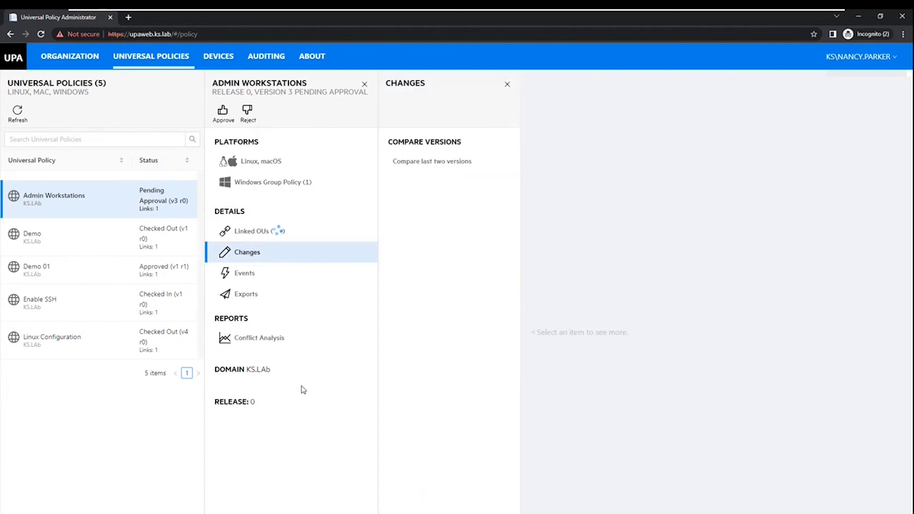
{"action": "left_click", "coordinate": [434, 164]}
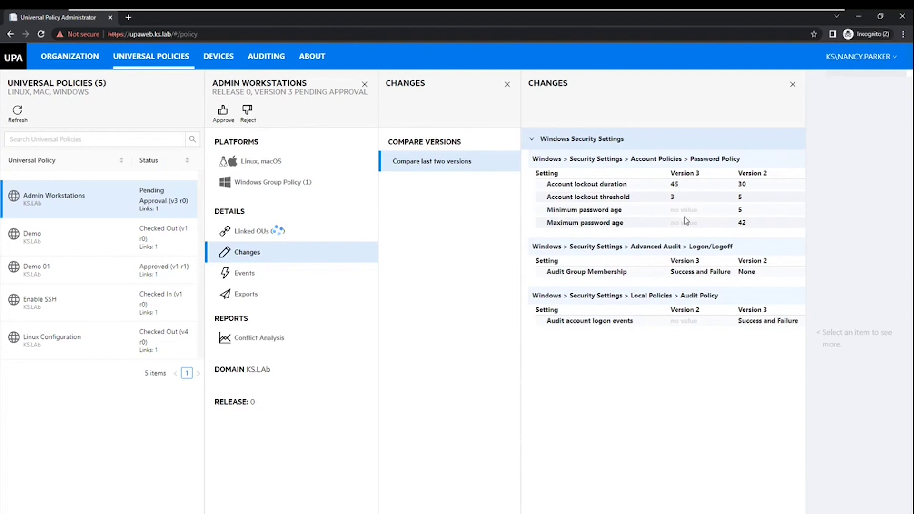
{"action": "left_click", "coordinate": [222, 113]}
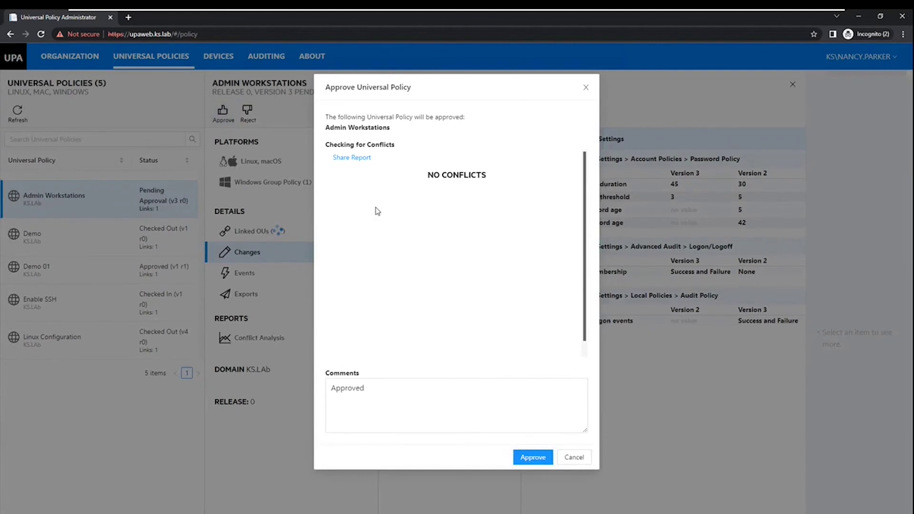
{"action": "left_click", "coordinate": [532, 457]}
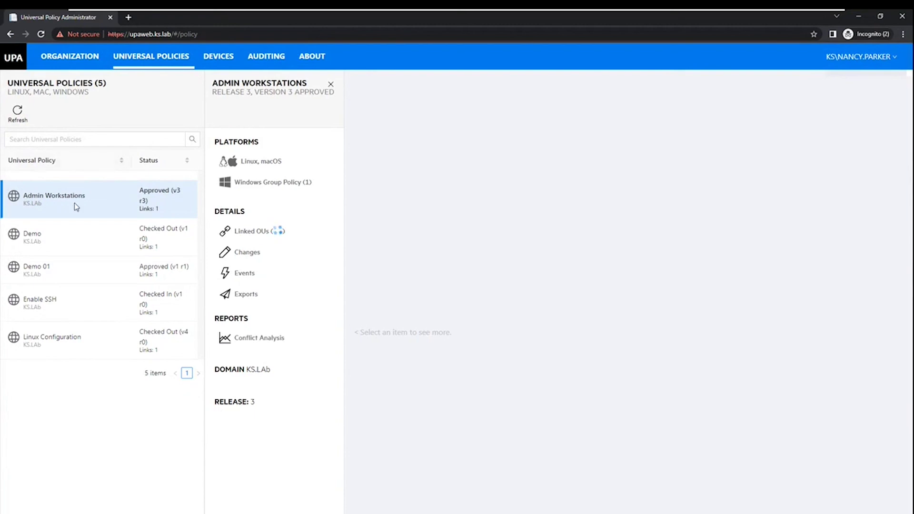
Step: Switch back to the administrator's browser session, refresh the Universal Policies list and open the approved Admin Workstations policy
{"action": "left_click", "coordinate": [155, 513]}
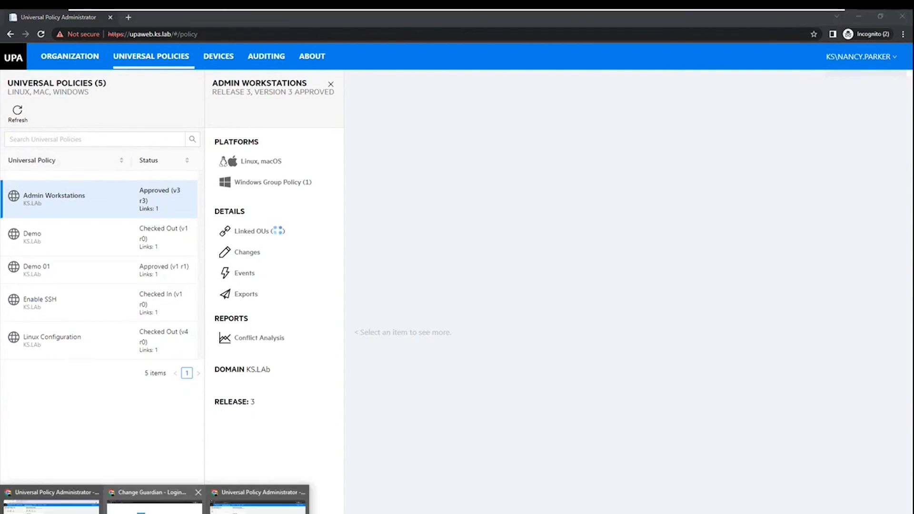
{"action": "left_click", "coordinate": [259, 497]}
{"action": "left_click", "coordinate": [80, 223]}
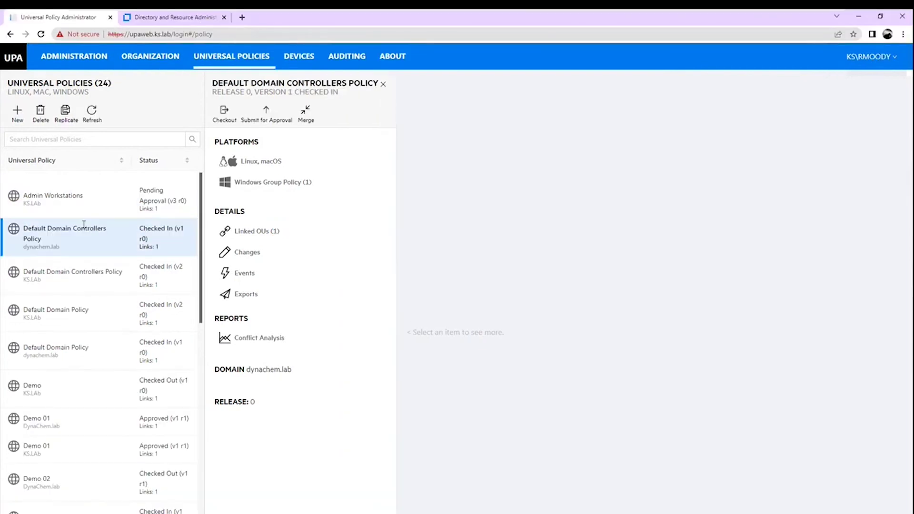
{"action": "left_click", "coordinate": [92, 113]}
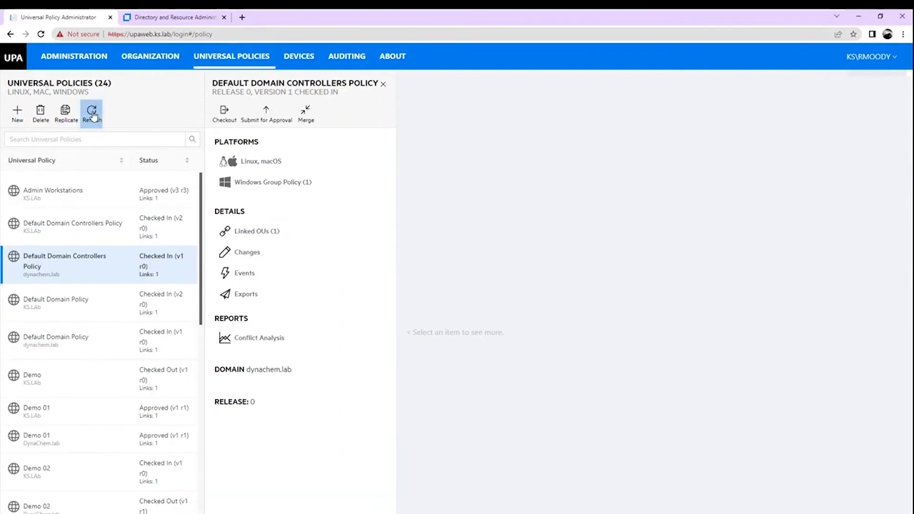
{"action": "left_click", "coordinate": [76, 195]}
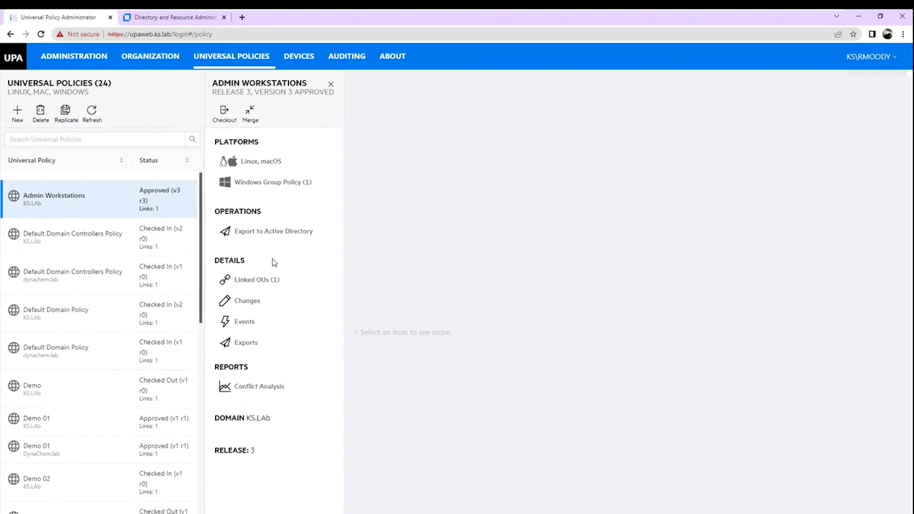
Step: Start exporting Admin Workstations to Active Directory and include the Admin Workstations GPO as the export target
{"action": "left_click", "coordinate": [263, 231]}
{"action": "left_click", "coordinate": [309, 195]}
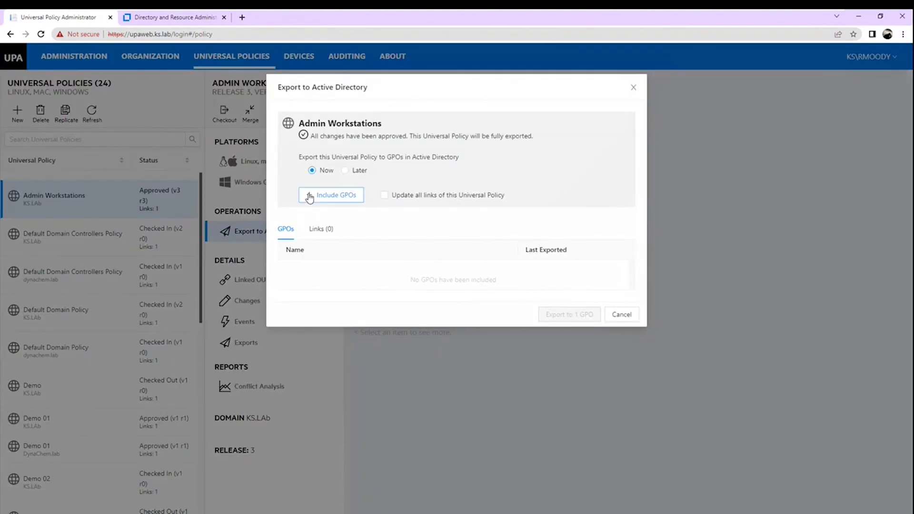
{"action": "left_click", "coordinate": [310, 196]}
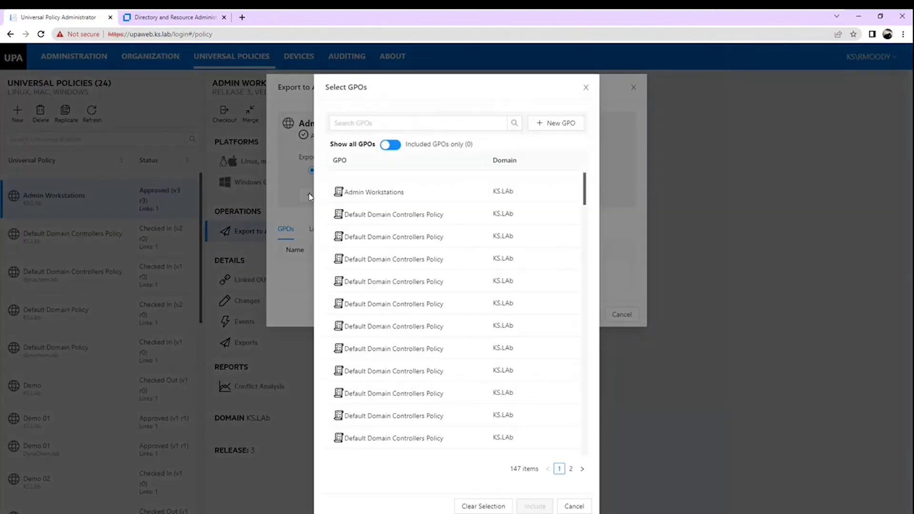
{"action": "double_click", "coordinate": [359, 191]}
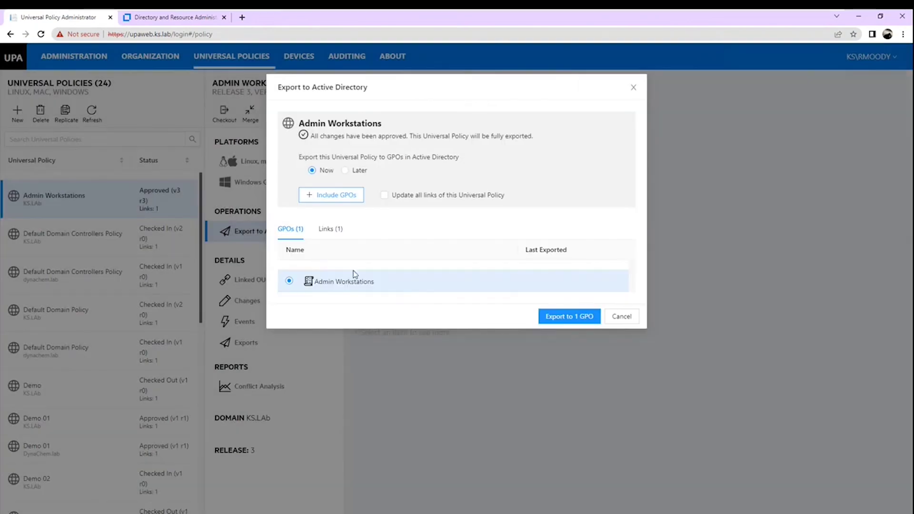
Step: Review the GPO's links in the export settings and enable updating all links of this Universal Policy
{"action": "left_click", "coordinate": [326, 231]}
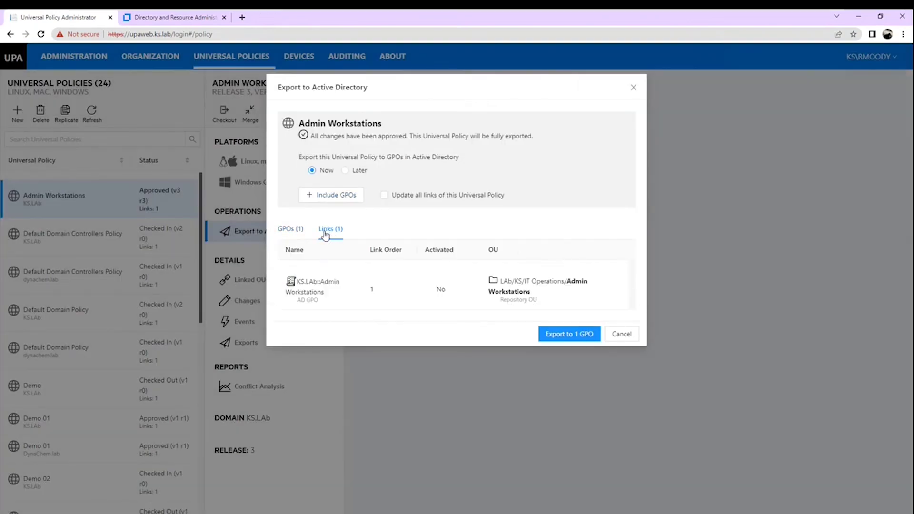
{"action": "left_click", "coordinate": [285, 229]}
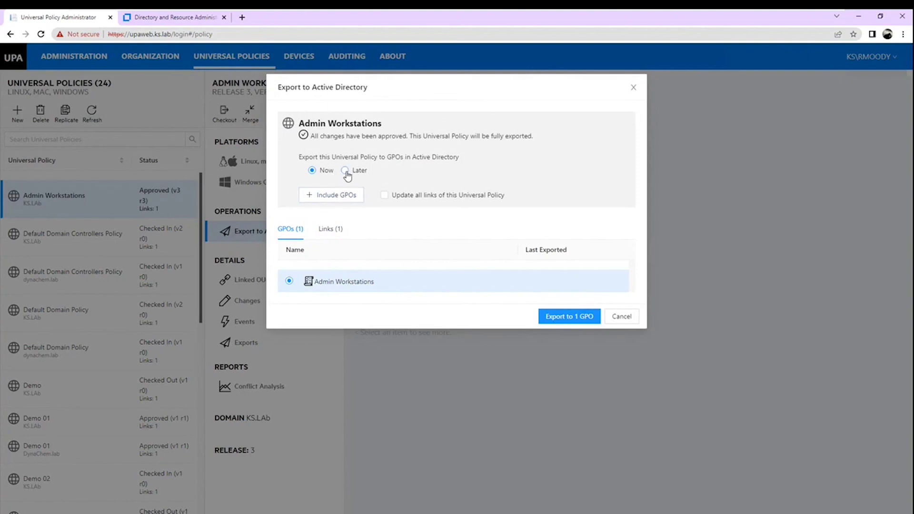
{"action": "left_click", "coordinate": [384, 196]}
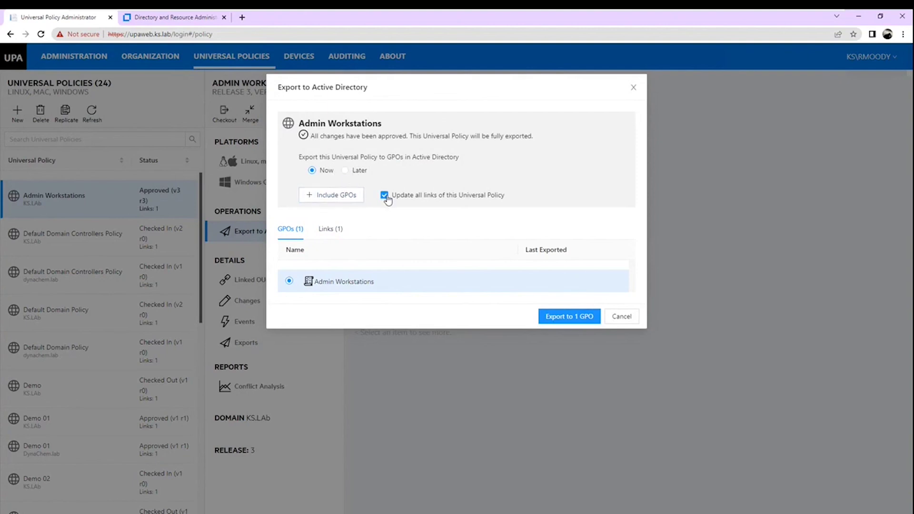